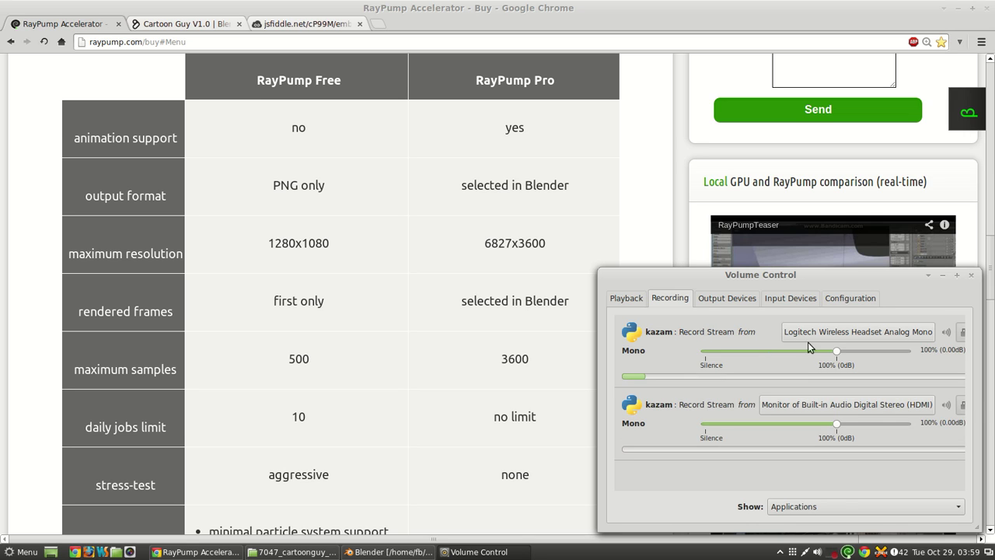
- Record the second kazam stream from Monitor of Logitech Wireless Headset Analog Stereo, then close Volume Control
left_click(861, 405)
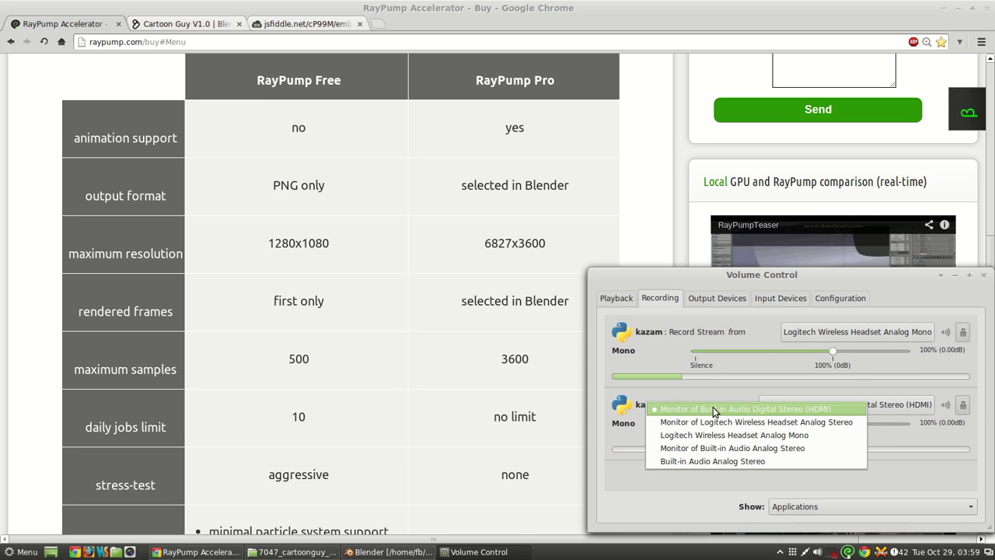
left_click(778, 423)
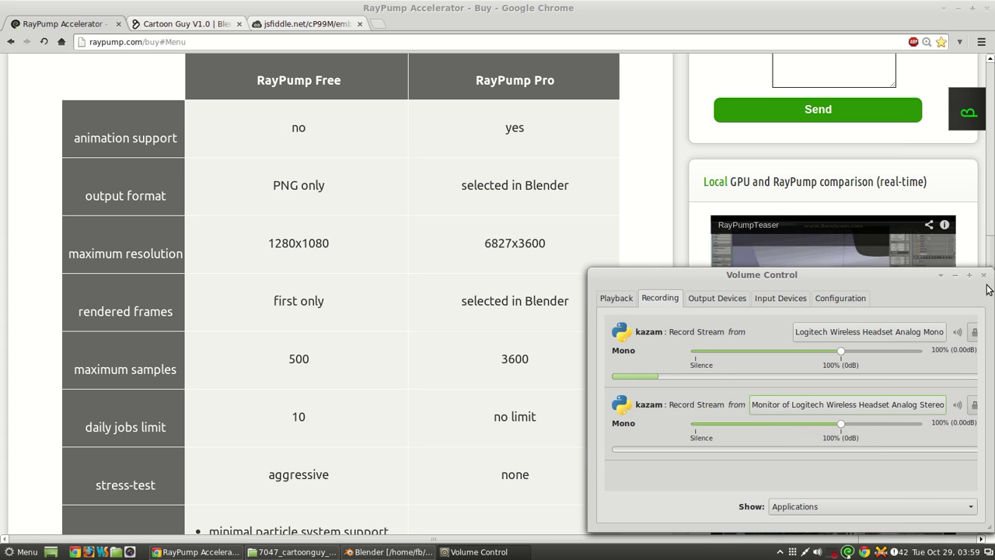
left_click(983, 275)
scroll(148, 179, "up", 5)
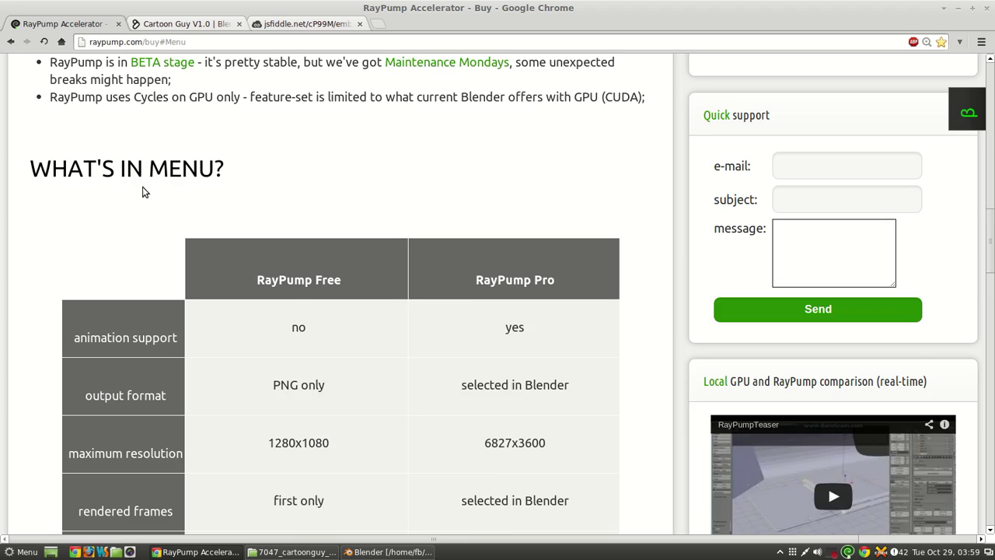
scroll(143, 192, "up", 15)
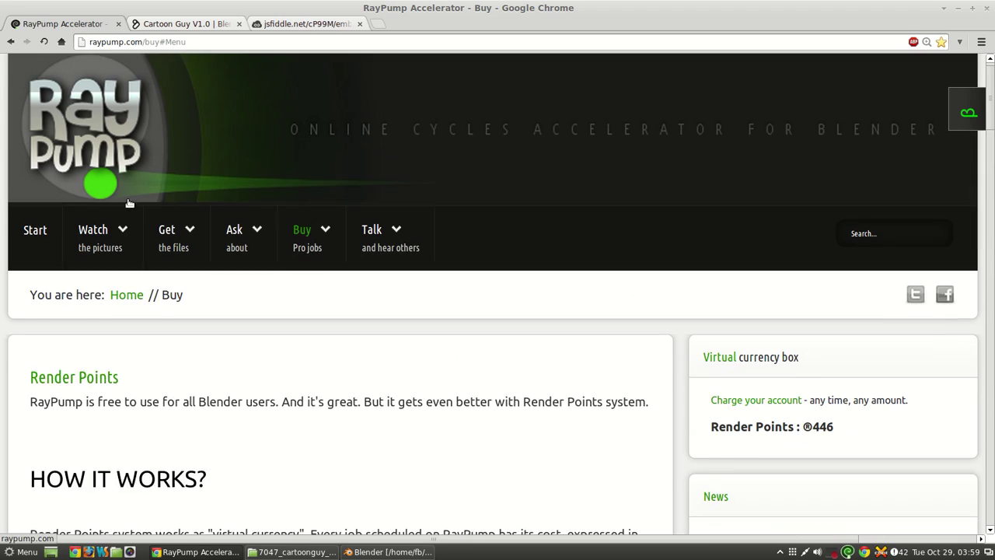
scroll(129, 203, "up", 1)
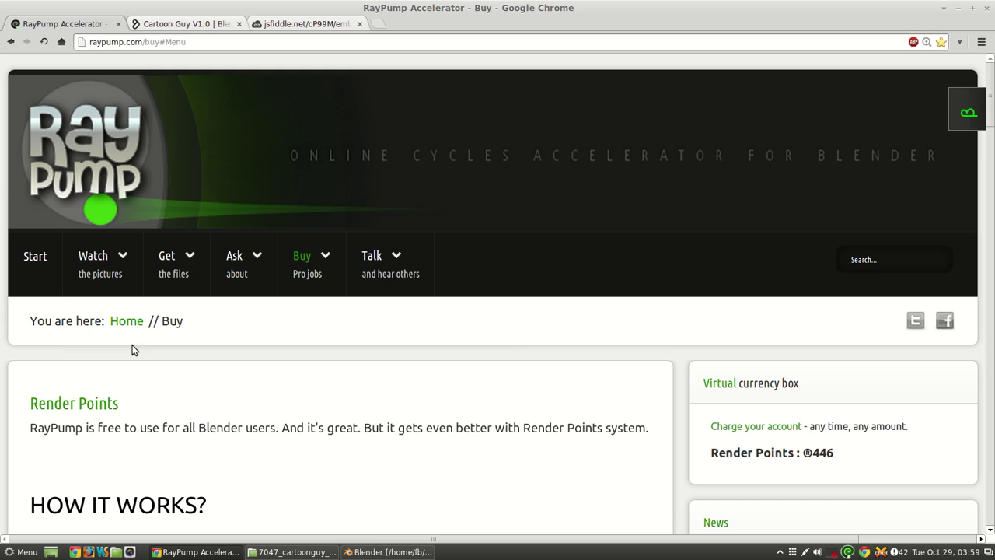
- Advance Blender's title animation to 'RayPump Free Features', briefly viewing the Cartoon Guy V1.0 Blend Swap page
left_click(386, 552)
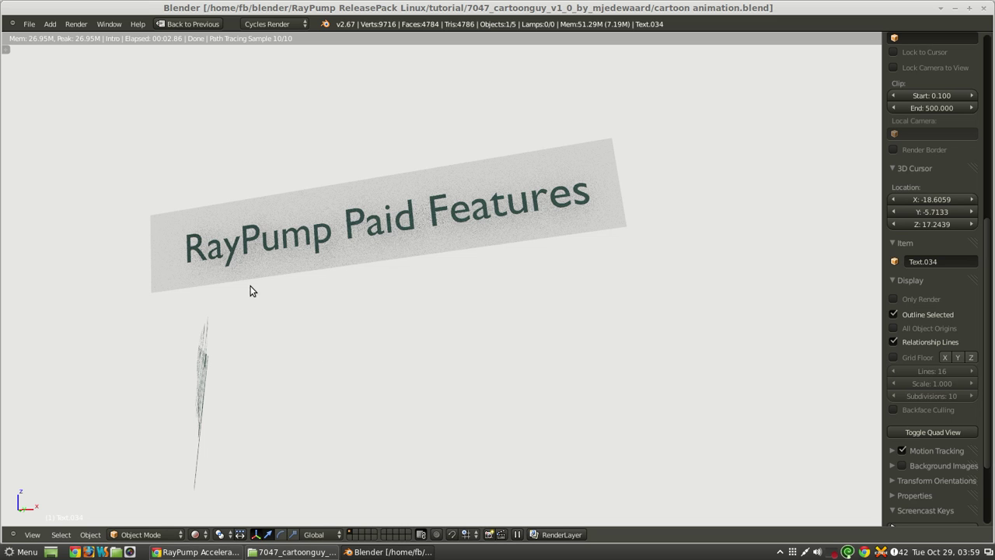
key("alt+a")
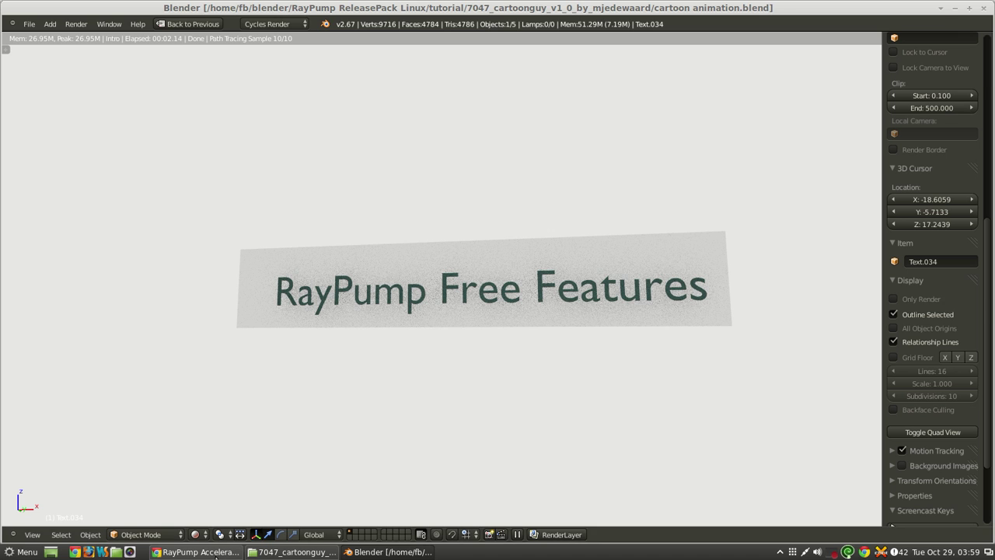
left_click(196, 552)
left_click(171, 24)
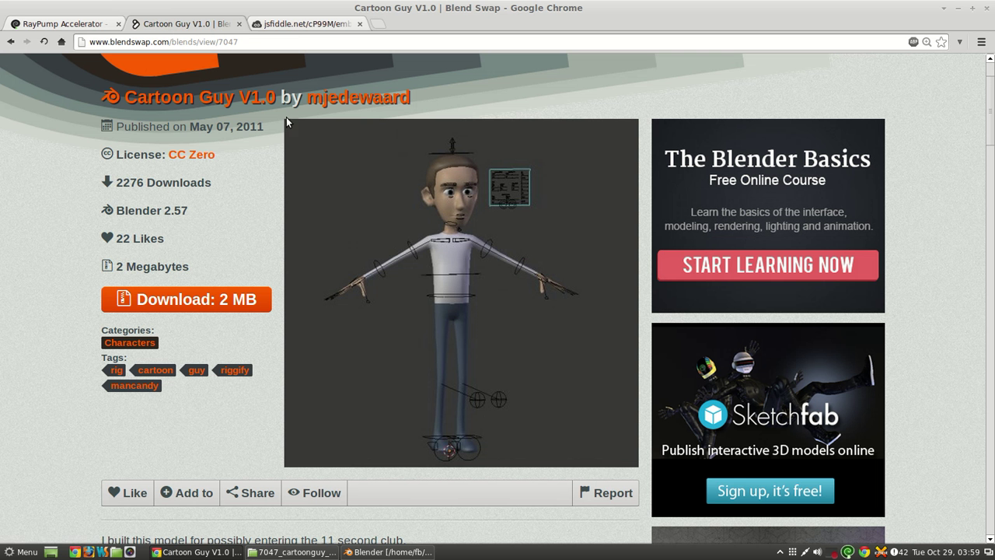
scroll(23, 249, "down", 3)
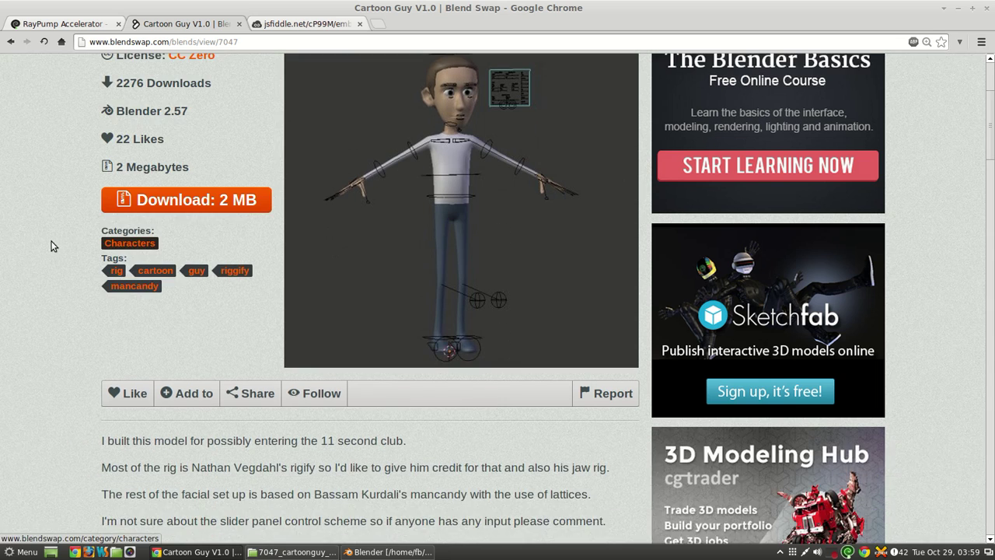
scroll(18, 278, "up", 5)
key("alt+Tab")
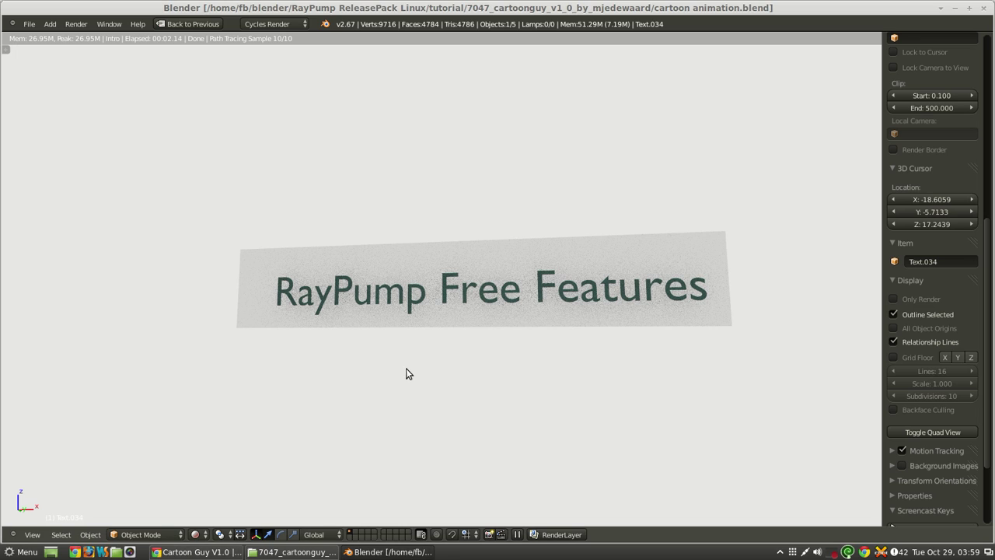
- Exit the title render, orbit, switch to camera view with Numpad 0, and scrub to frame 91
key("Escape")
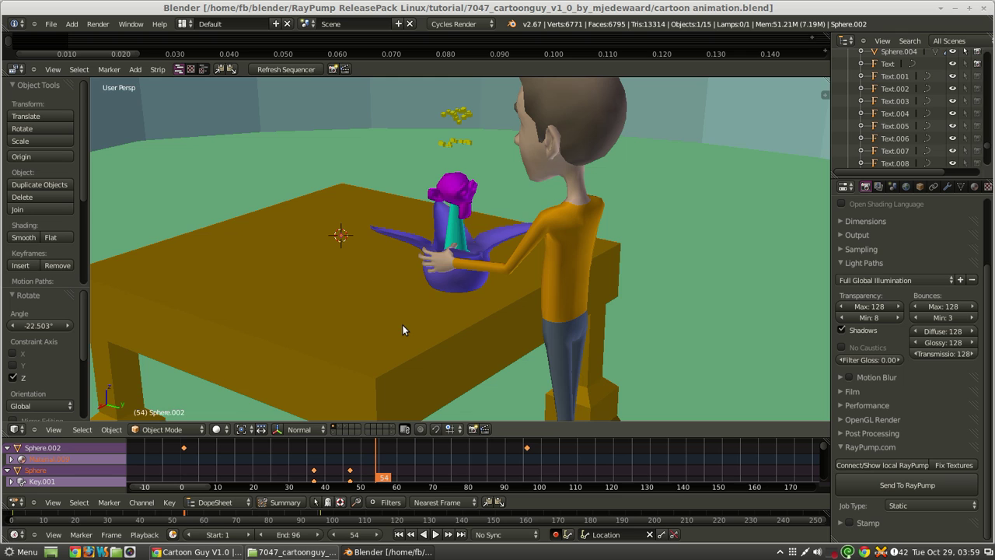
middle_click_drag(402, 324, 527, 317)
key("KP_0")
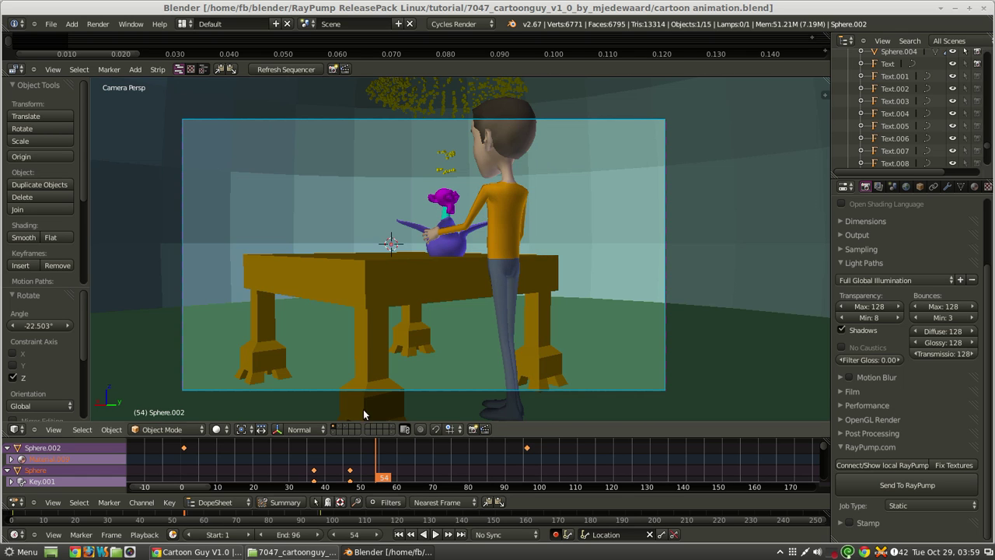
left_click_drag(286, 474, 509, 492)
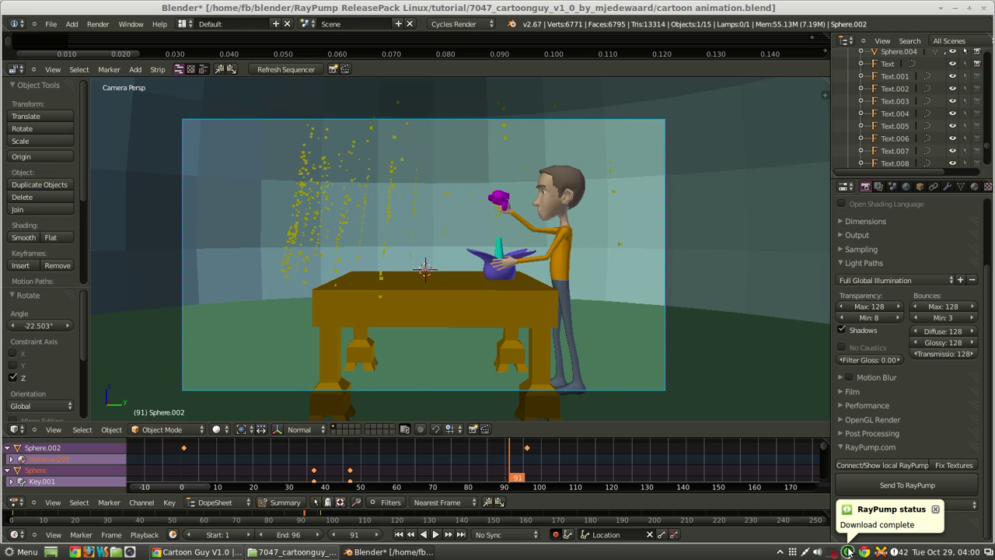
- Connect Blender to the local RayPump client and bring Blender back in front
left_click(936, 420)
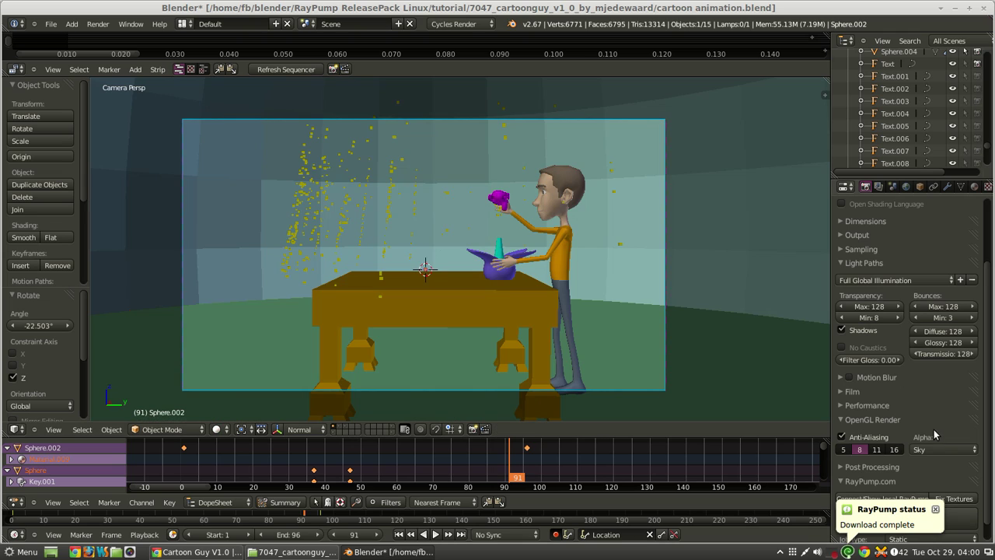
left_click(910, 422)
left_click(882, 465)
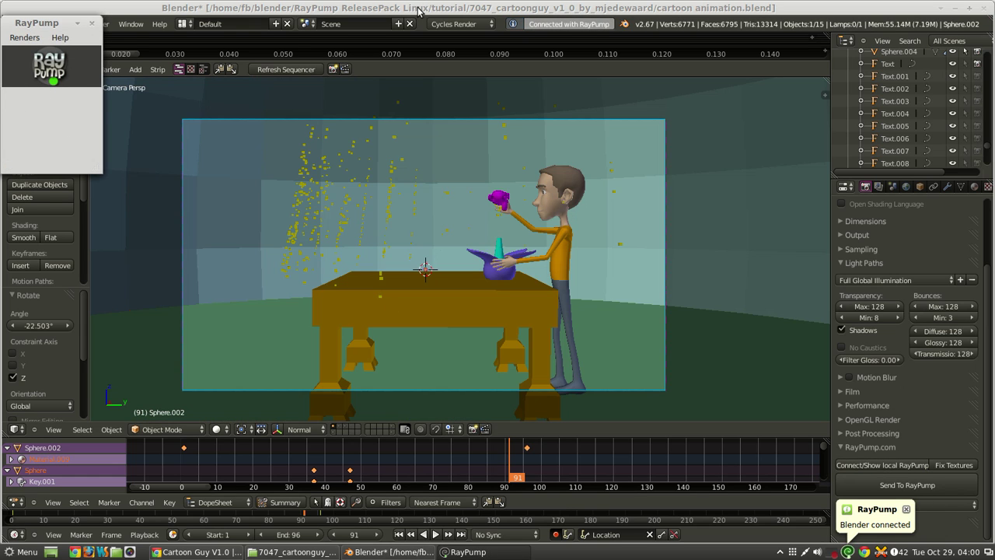
left_click(690, 351)
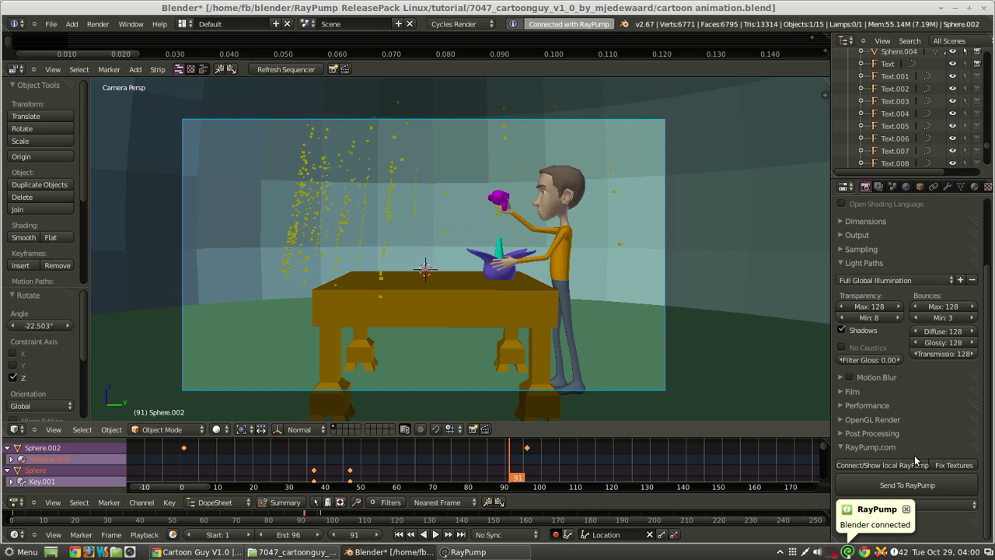
- Set the RayPump job type to Free
left_click(943, 504)
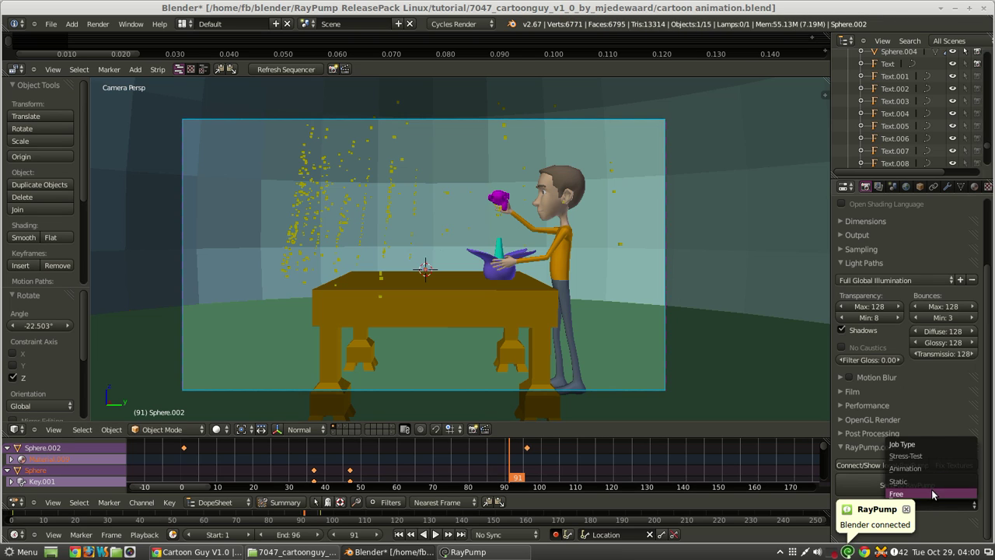
left_click(932, 494)
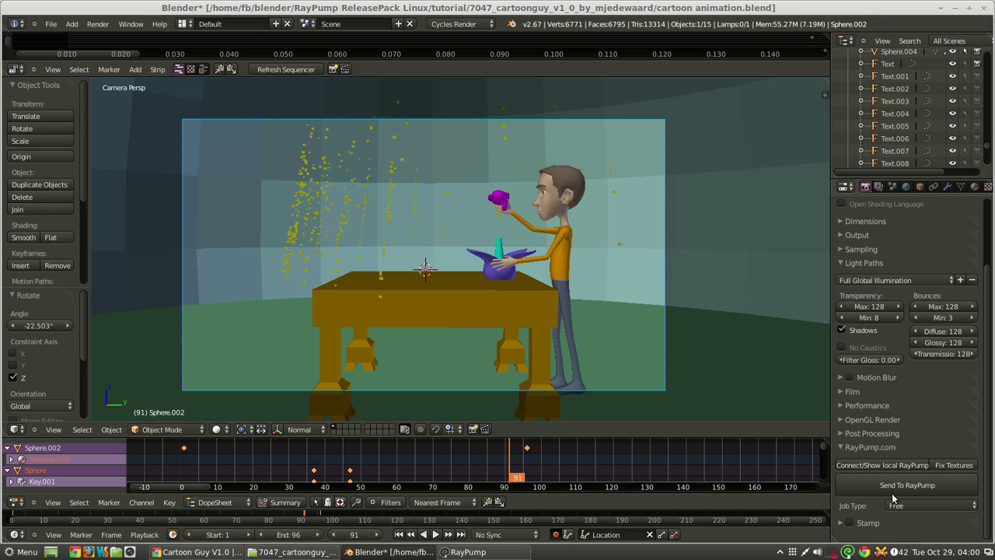
left_click(919, 507)
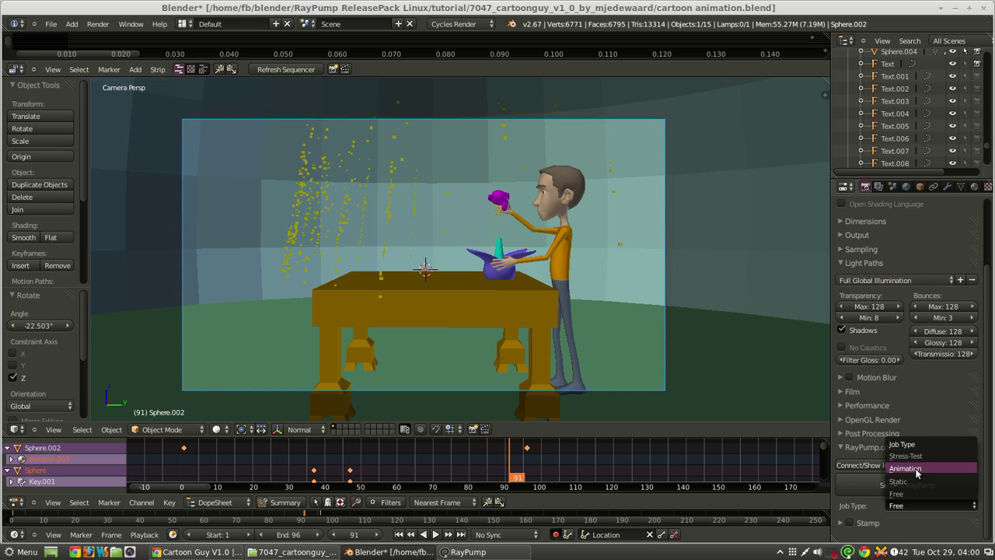
- Set the RayPump job type to Animation and the render sample count to 100
left_click(917, 469)
scroll(881, 233, "up", 3)
left_click(872, 300)
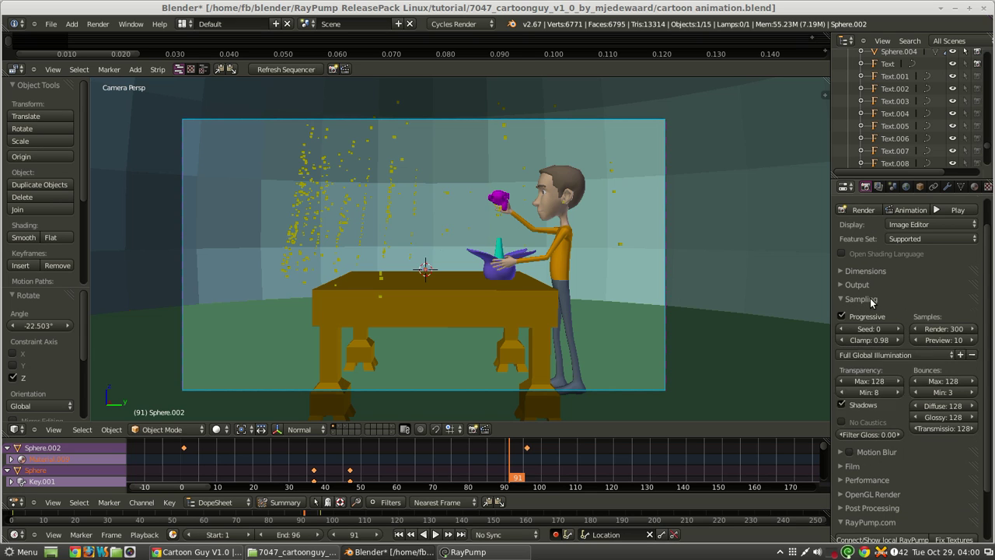
left_click(950, 327)
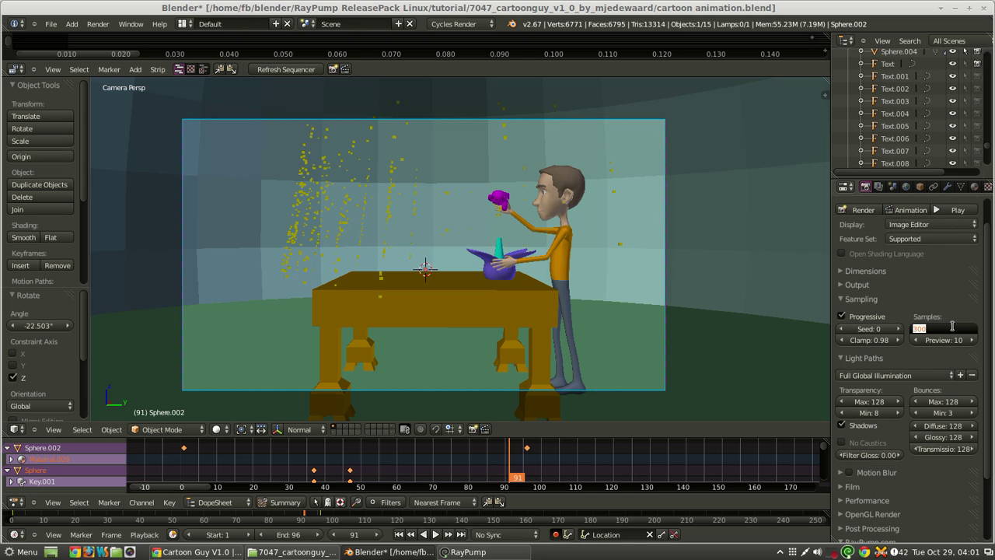
key("Return")
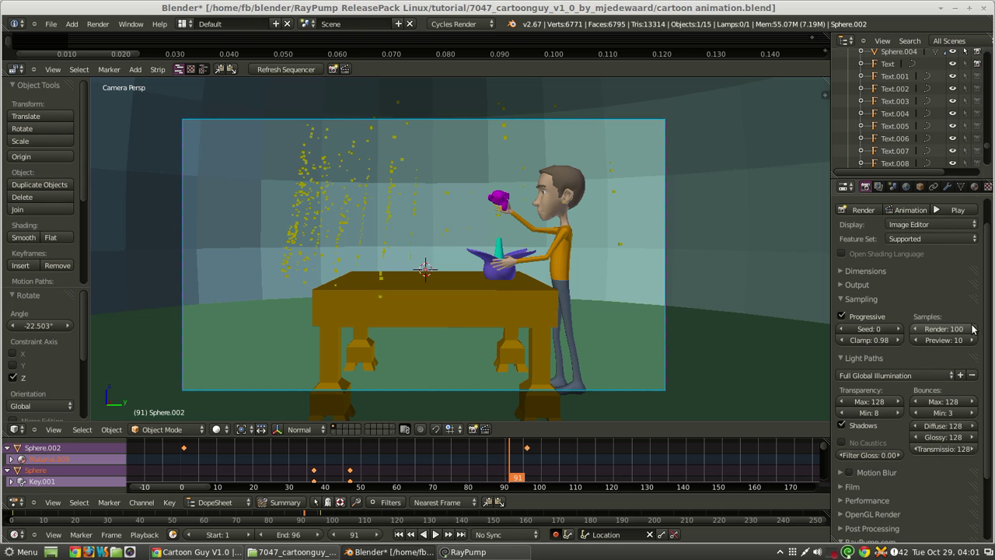
- Switch Light Paths to Limited Global Illumination, save the file, and send the job to RayPump
left_click(901, 376)
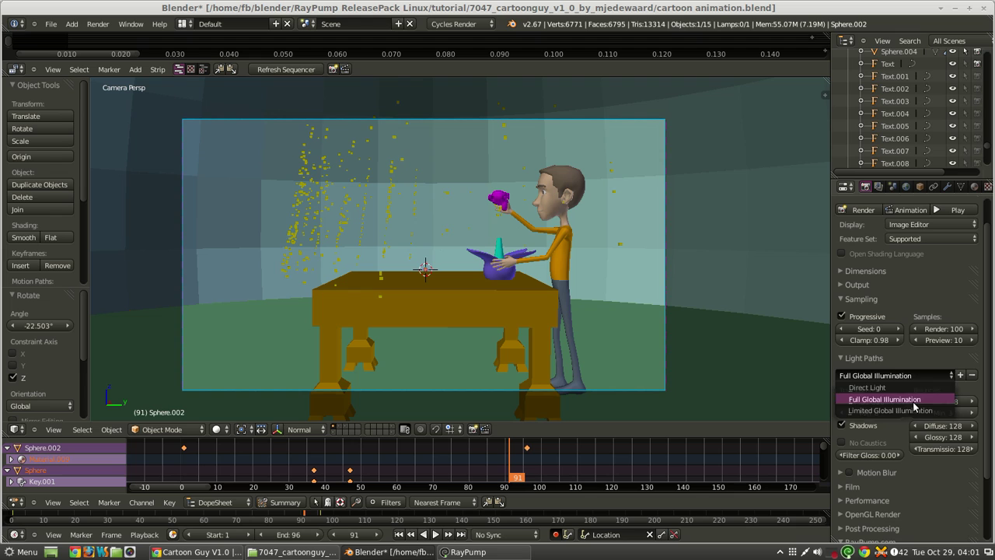
left_click(915, 410)
key("ctrl+s")
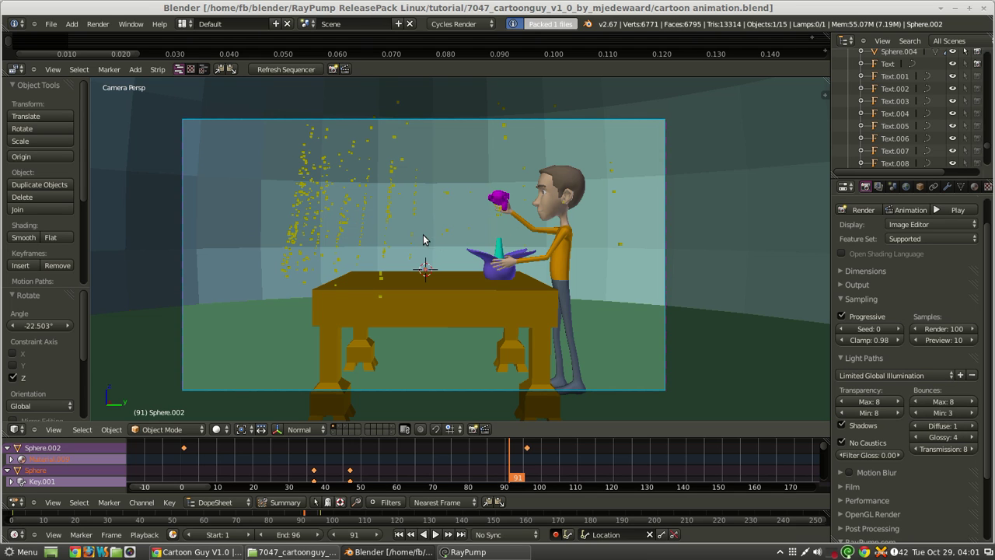
scroll(873, 250, "up", 2)
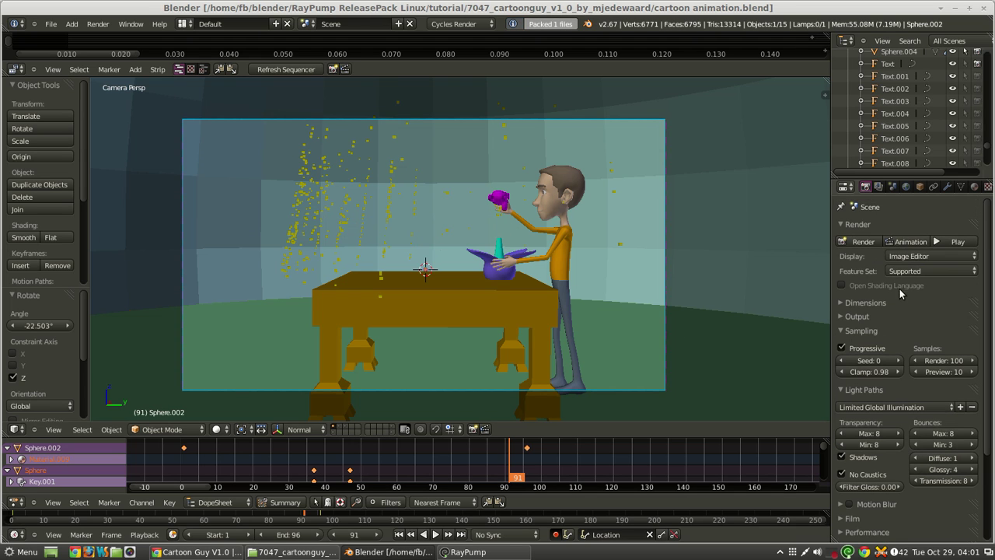
scroll(900, 295, "down", 4)
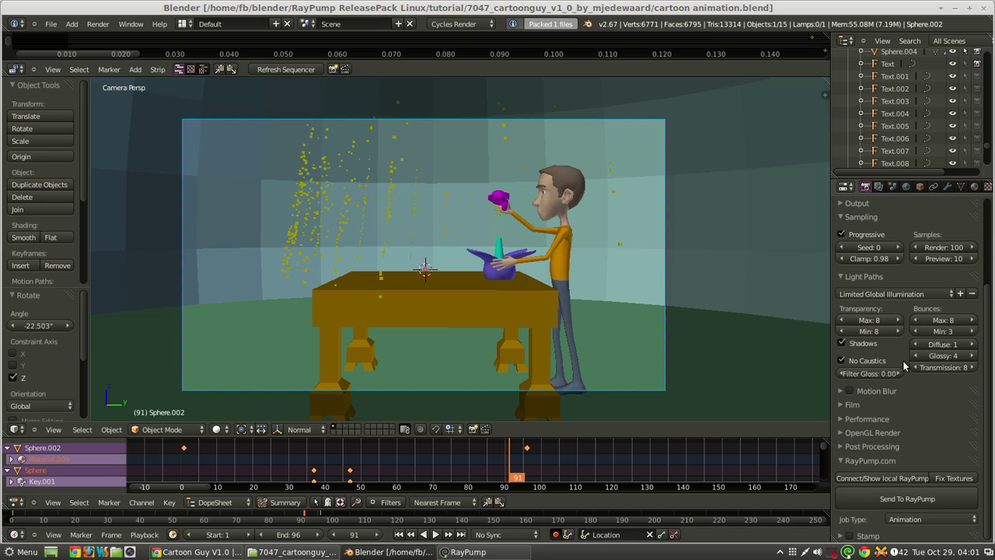
left_click(909, 500)
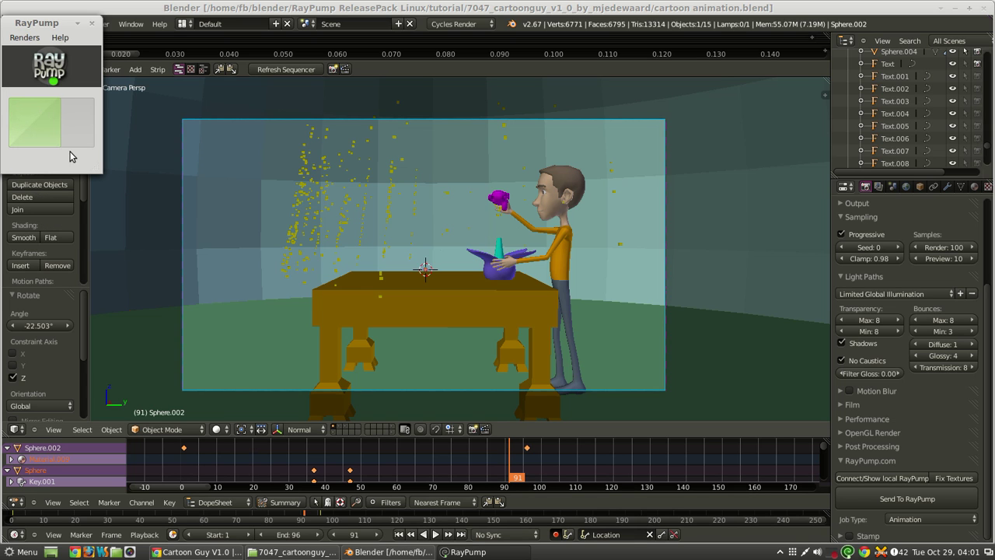
left_click(198, 552)
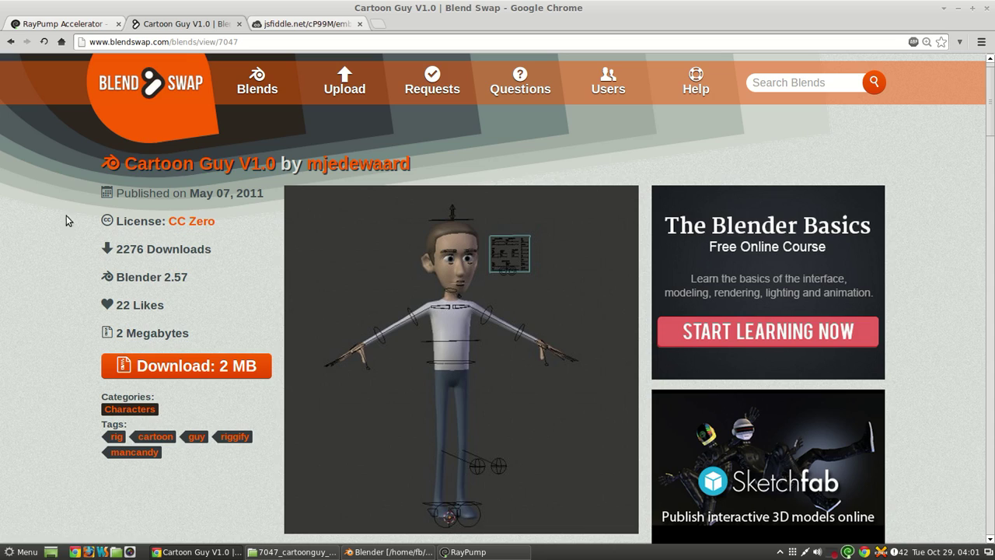
key("ctrl+shift+Tab")
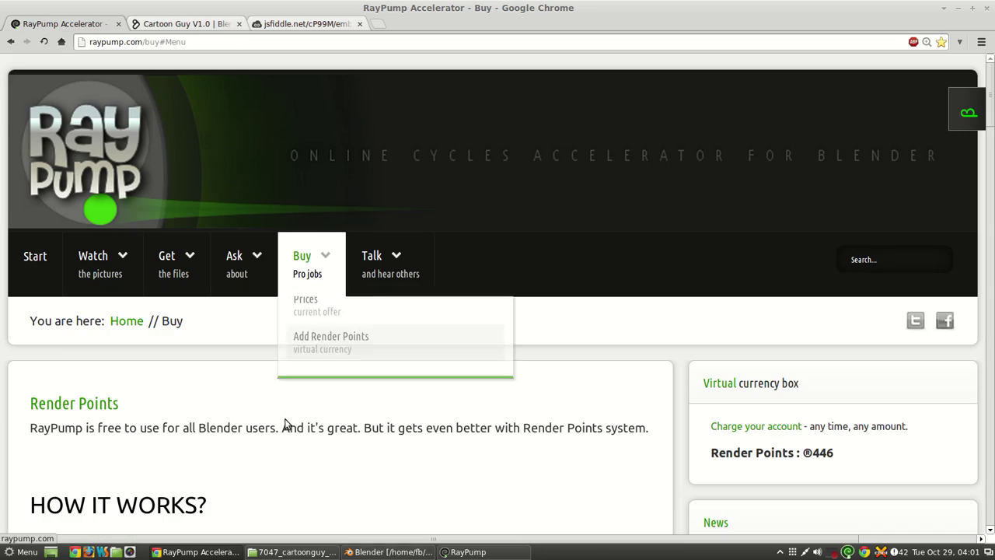
scroll(202, 397, "down", 10)
scroll(204, 398, "down", 15)
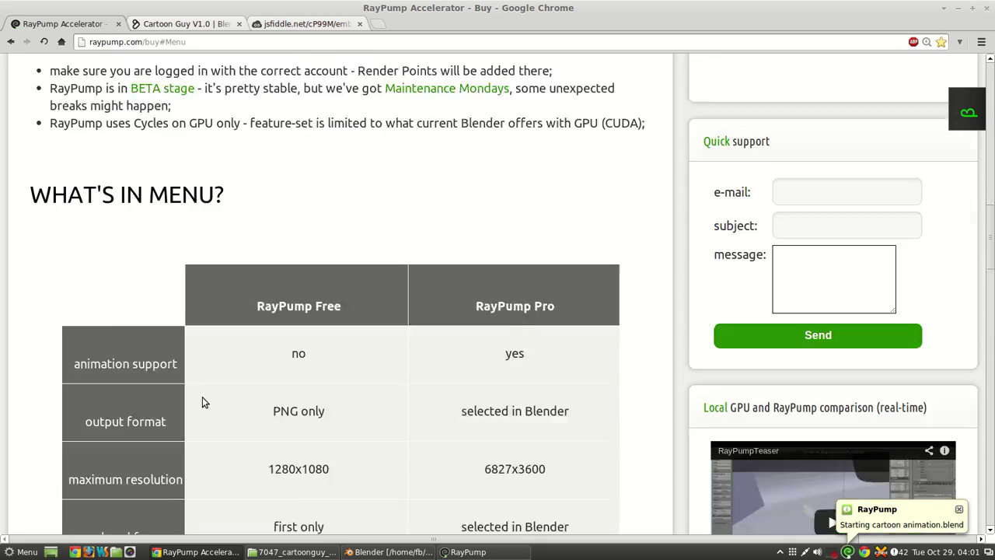
scroll(203, 400, "up", 3)
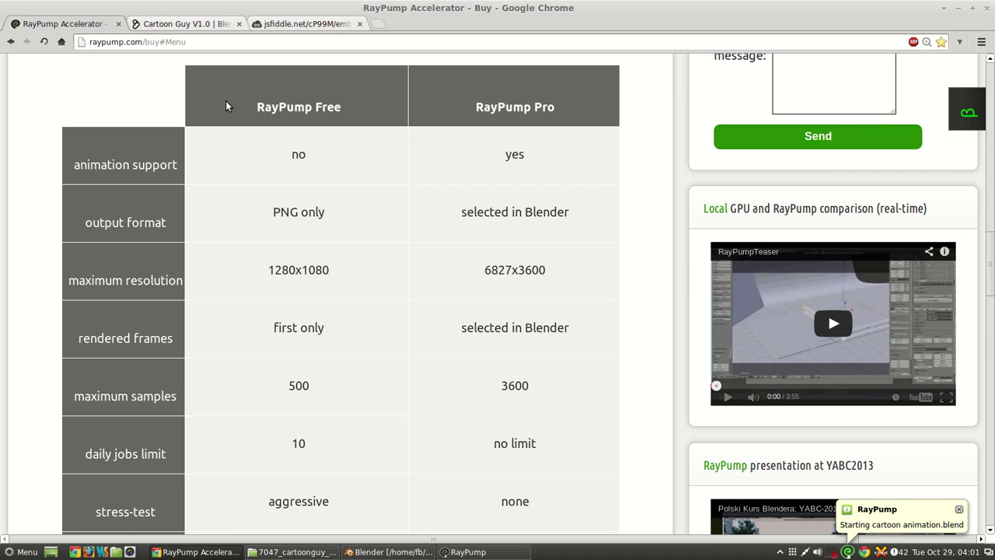
left_click_drag(229, 107, 630, 119)
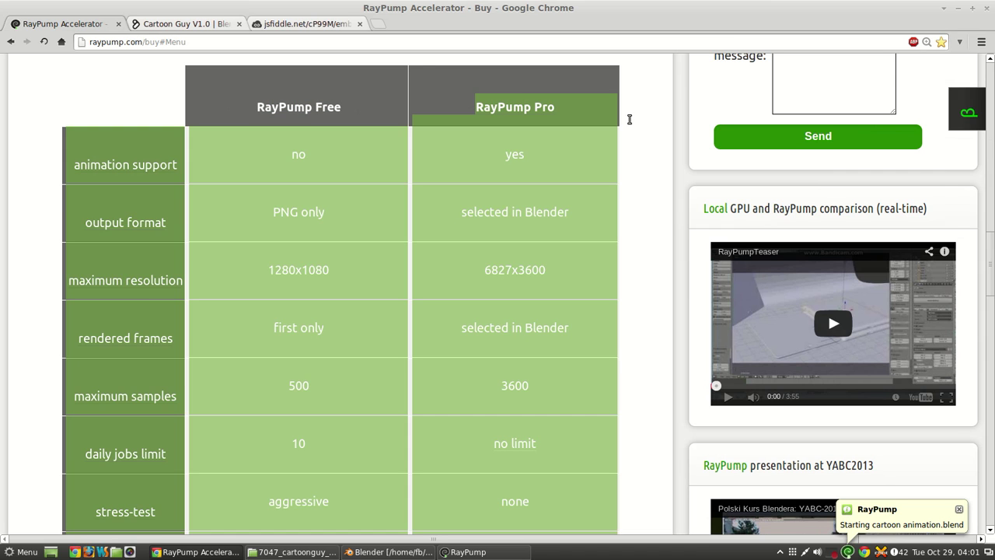
left_click(529, 233)
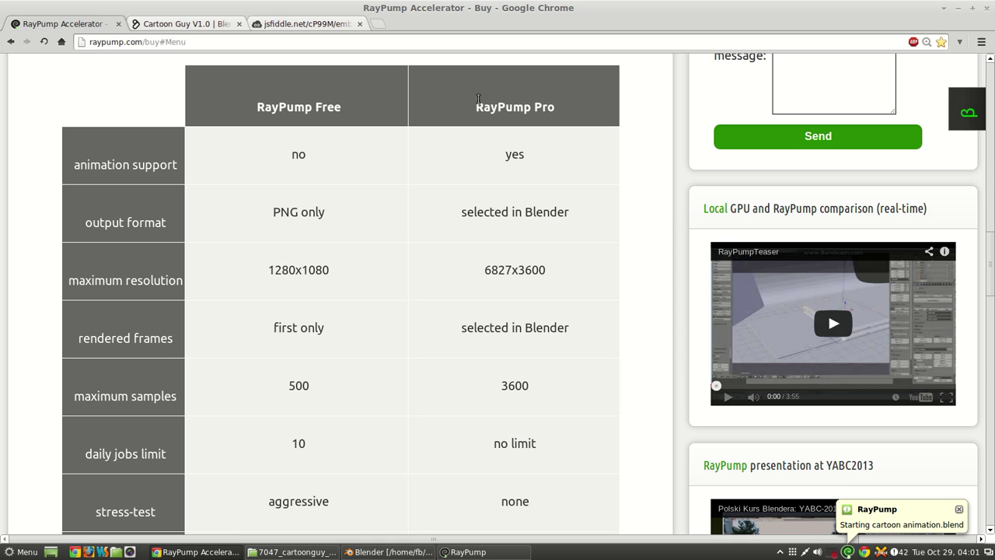
left_click_drag(365, 112, 252, 106)
left_click(253, 106)
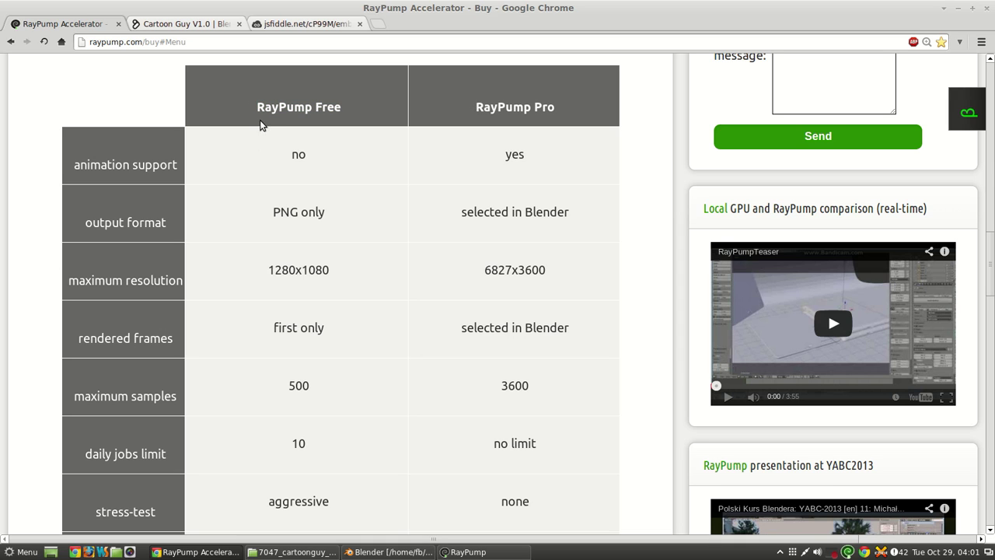
scroll(50, 329, "down", 2)
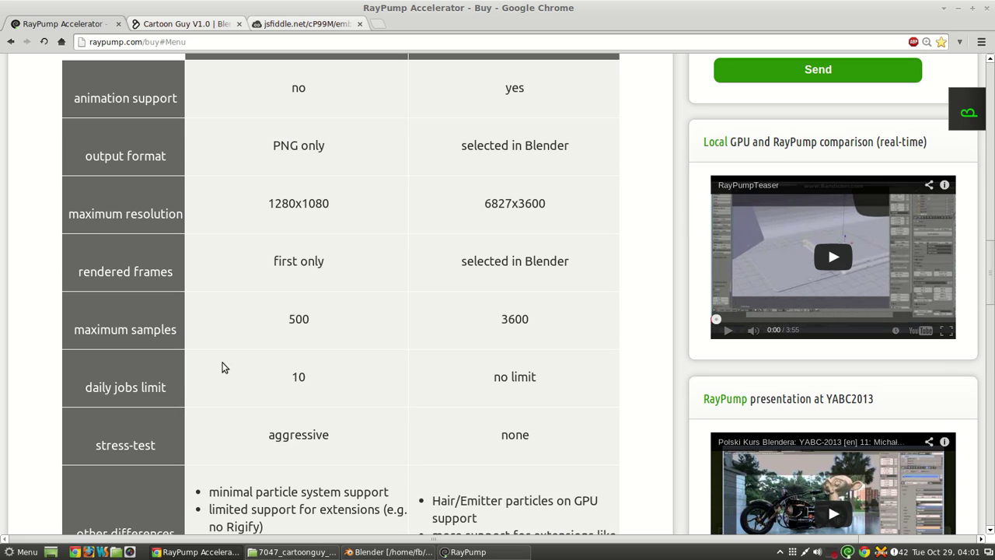
left_click_drag(274, 322, 313, 319)
scroll(240, 233, "down", 4)
left_click(289, 237)
scroll(271, 419, "down", 4)
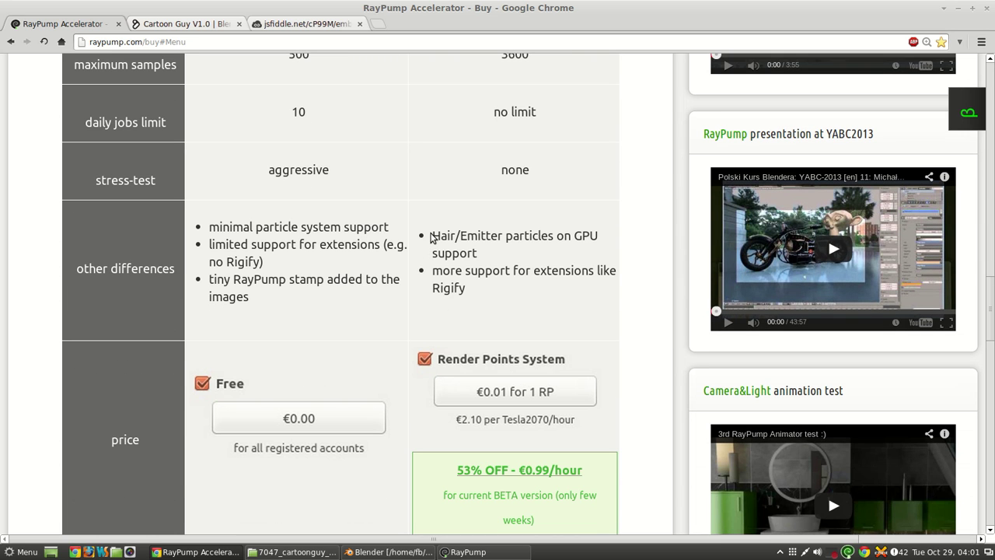
left_click_drag(433, 234, 538, 235)
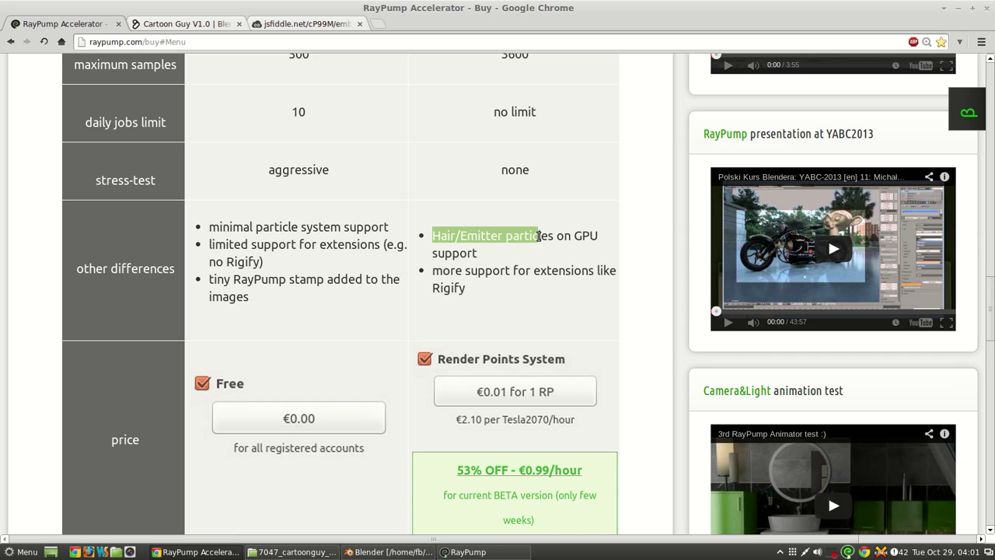
left_click(445, 237)
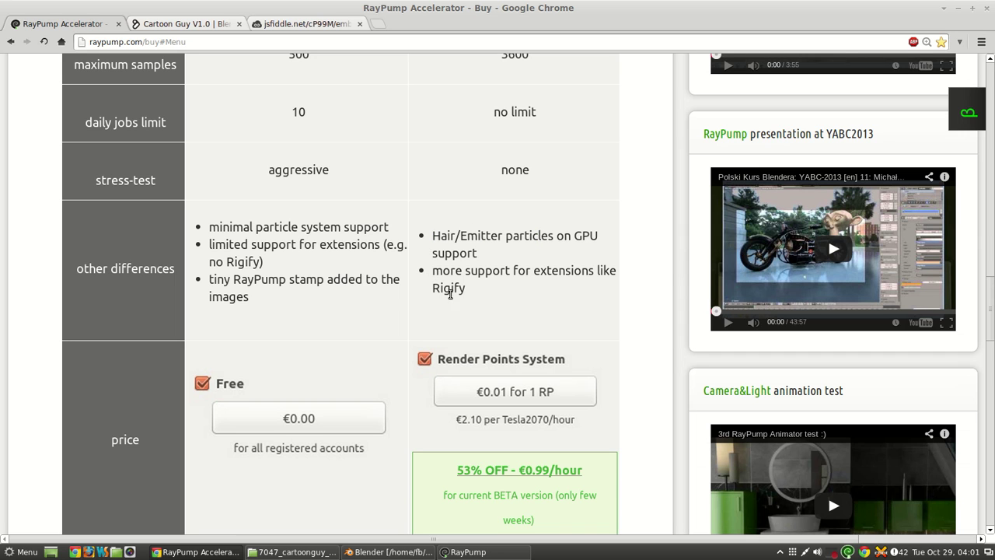
left_click_drag(482, 290, 431, 287)
- Glance at the Cartoon Guy Blend Swap page, then return to the RayPump Buy page
left_click(278, 131)
left_click(208, 25)
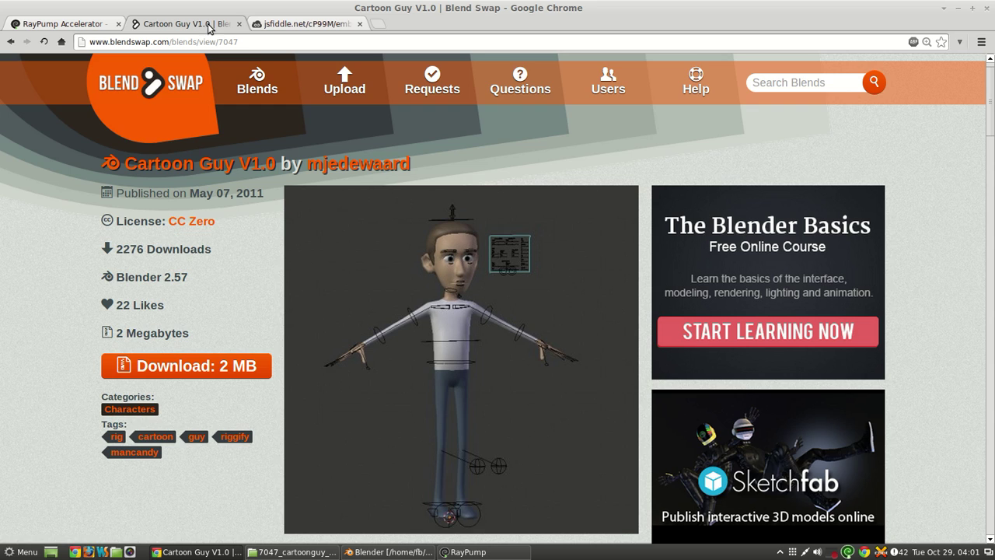
scroll(409, 358, "down", 4)
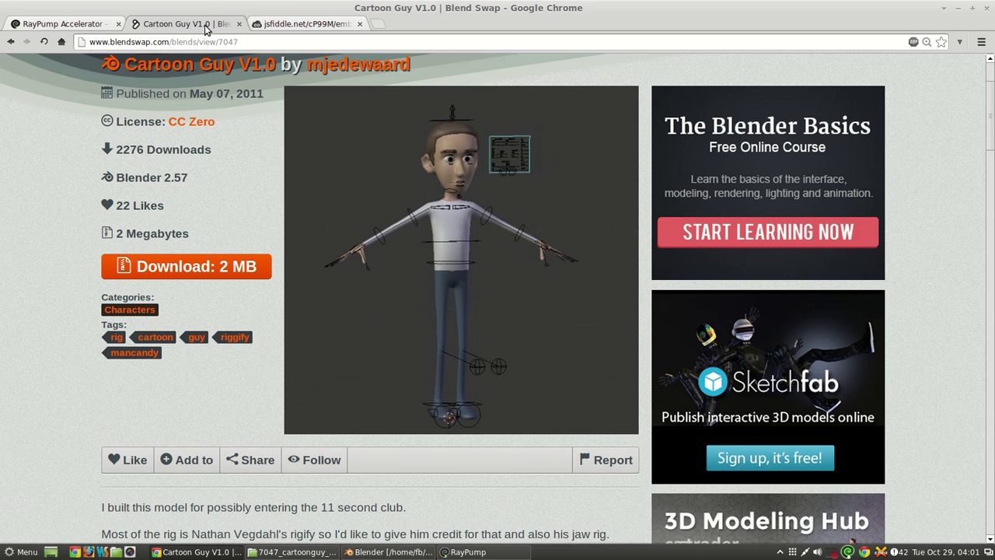
key("ctrl+shift+Tab")
- Scroll through the Render Points pricing rows on the RayPump Buy page
scroll(506, 256, "down", 4)
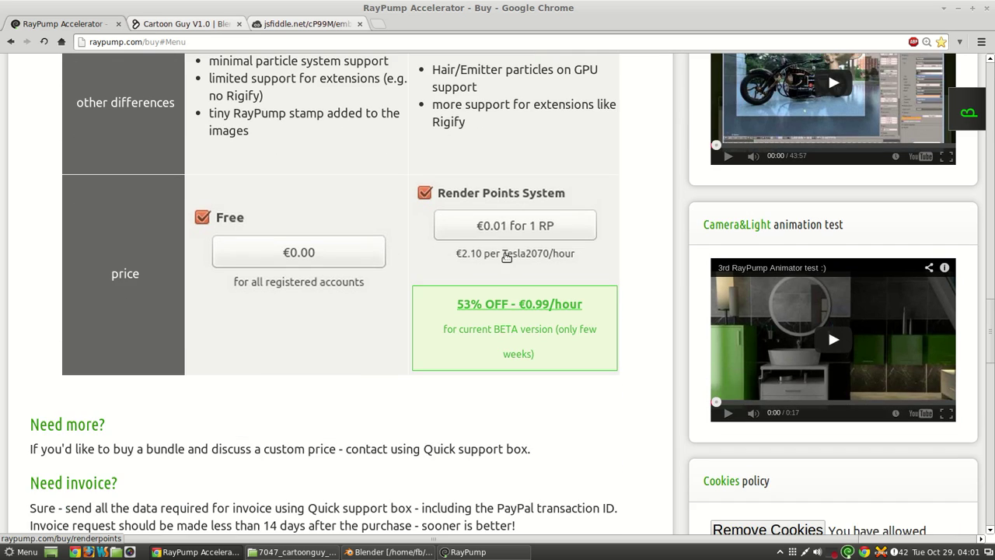
scroll(509, 252, "up", 4)
scroll(499, 252, "down", 4)
scroll(451, 237, "down", 3)
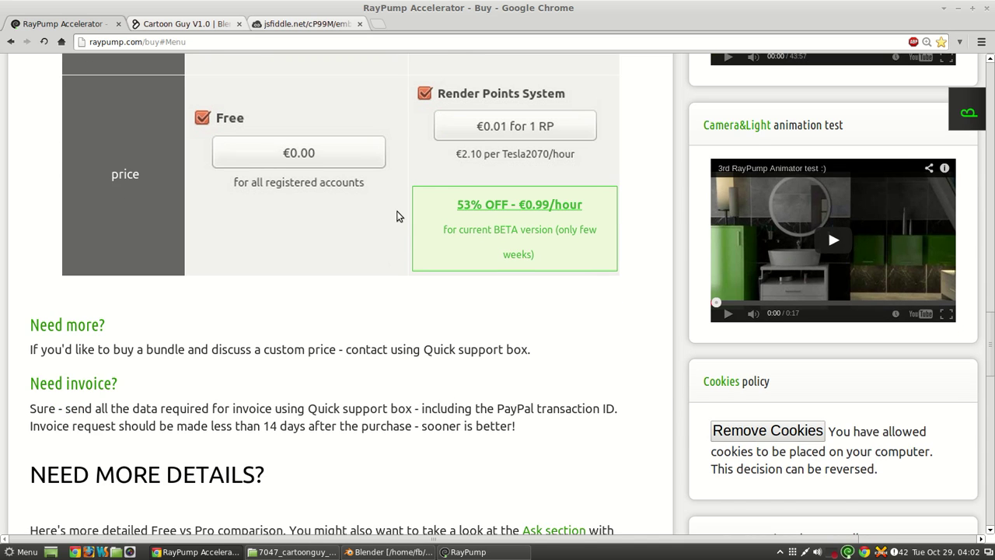
scroll(397, 216, "up", 1)
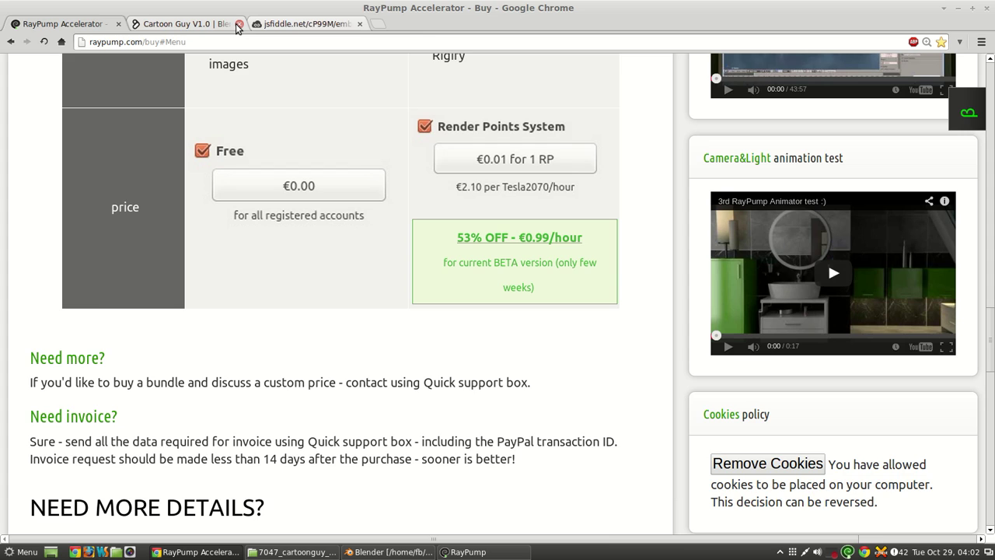
scroll(239, 27, "down", 1)
scroll(238, 27, "up", 1)
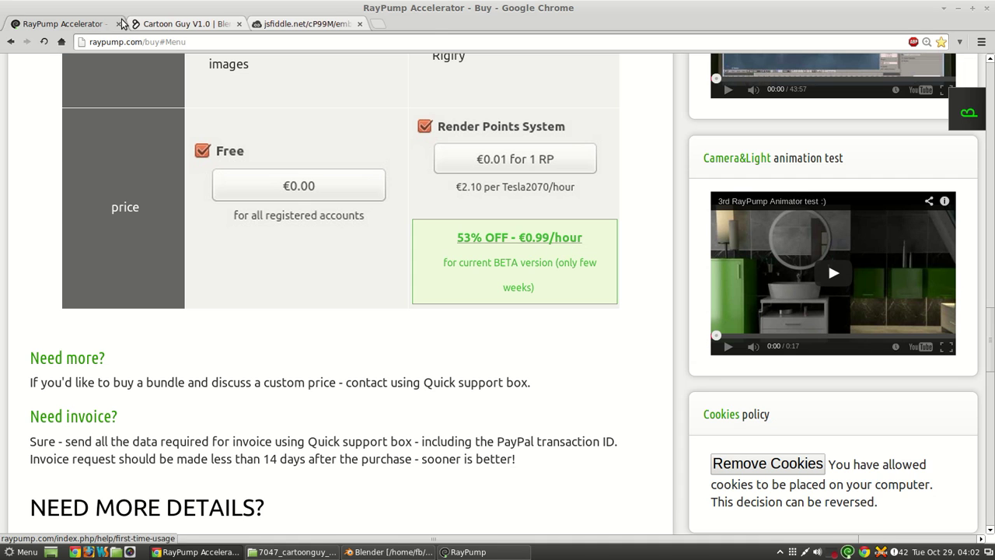
scroll(147, 26, "down", 2)
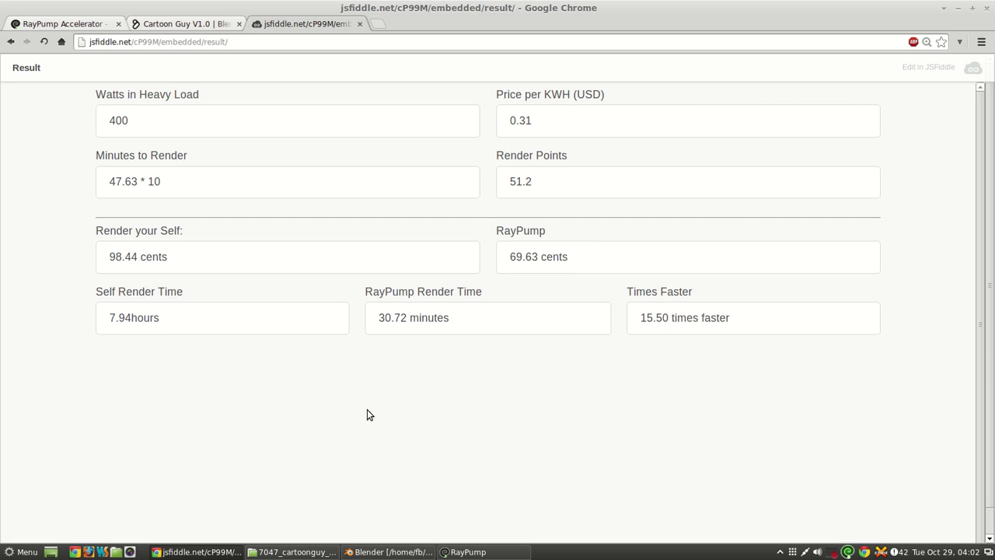
- Point out the calculator inputs: 400 watts under heavy load and 0.31 price per KWH
scroll(367, 415, "down", 1)
scroll(295, 362, "up", 1)
left_click(177, 183)
left_click(129, 117)
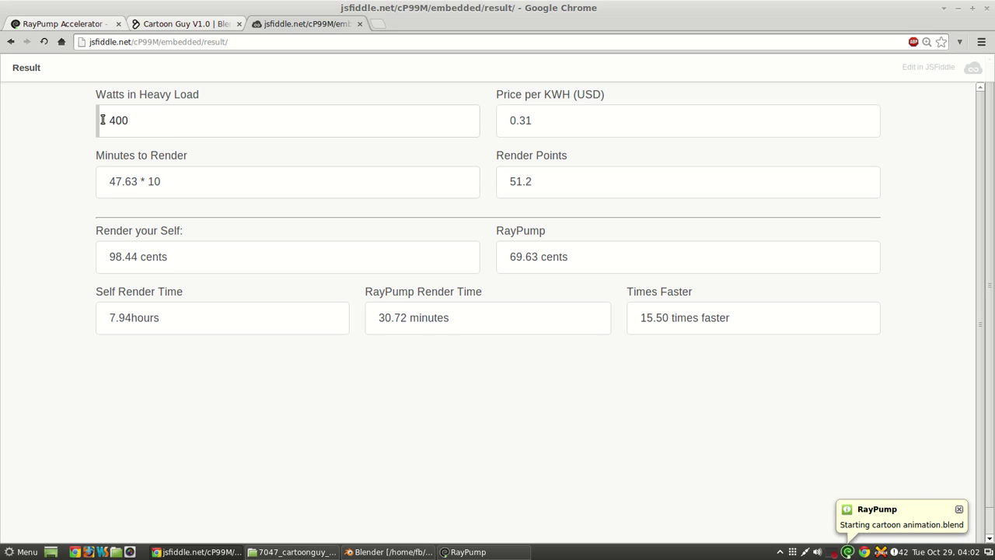
left_click_drag(103, 120, 164, 120)
left_click(163, 120)
left_click(110, 131)
key("Tab")
left_click(582, 128)
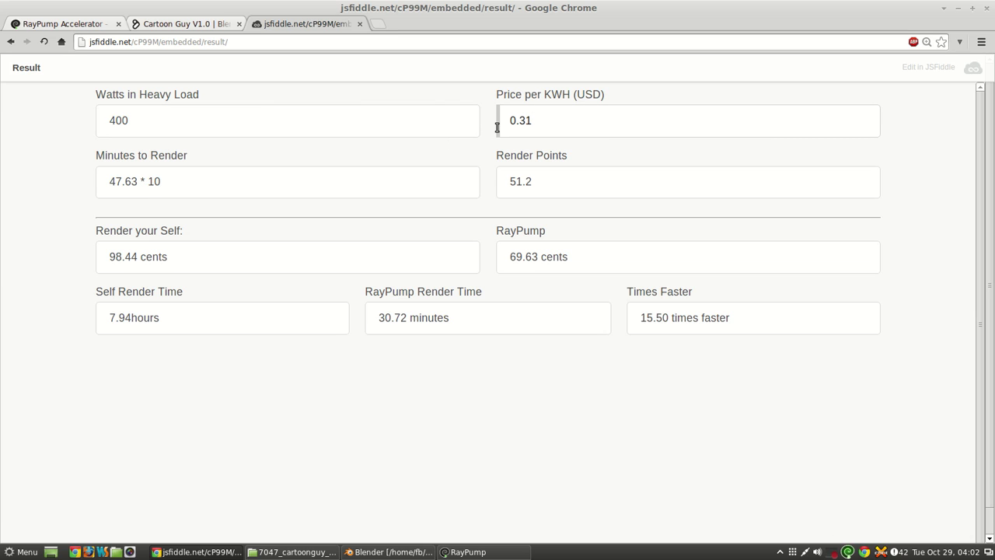
- Highlight the 47.63 * 10 Minutes to Render expression and the 51.2 Render Points value
left_click(108, 186)
left_click_drag(107, 186, 115, 183)
left_click(183, 180)
left_click_drag(106, 181, 178, 186)
left_click(191, 191)
left_click(543, 181)
- Compare costs: 98.44 cents self-rendering versus 69.63 cents on RayPump
left_click_drag(104, 258, 142, 256)
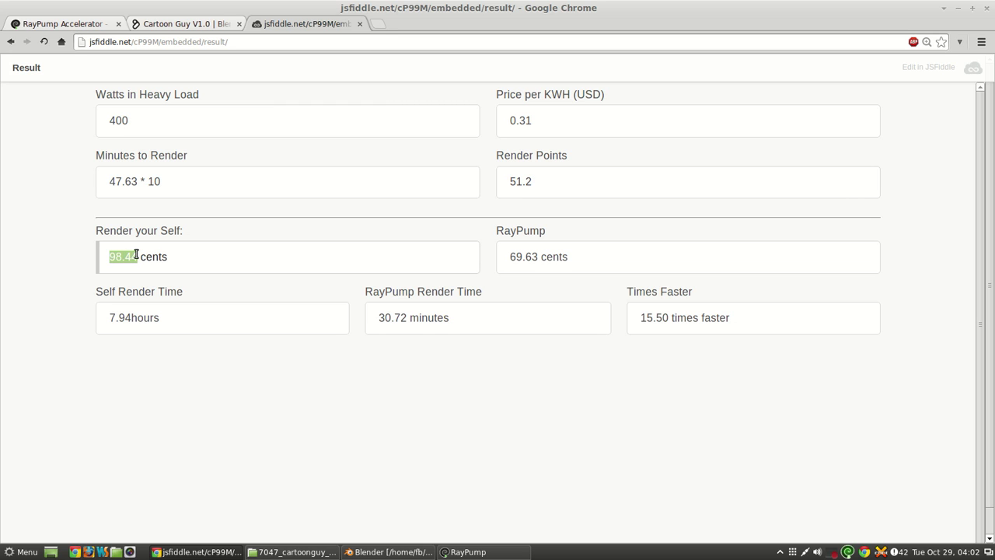
left_click(108, 257)
left_click_drag(509, 256, 523, 258)
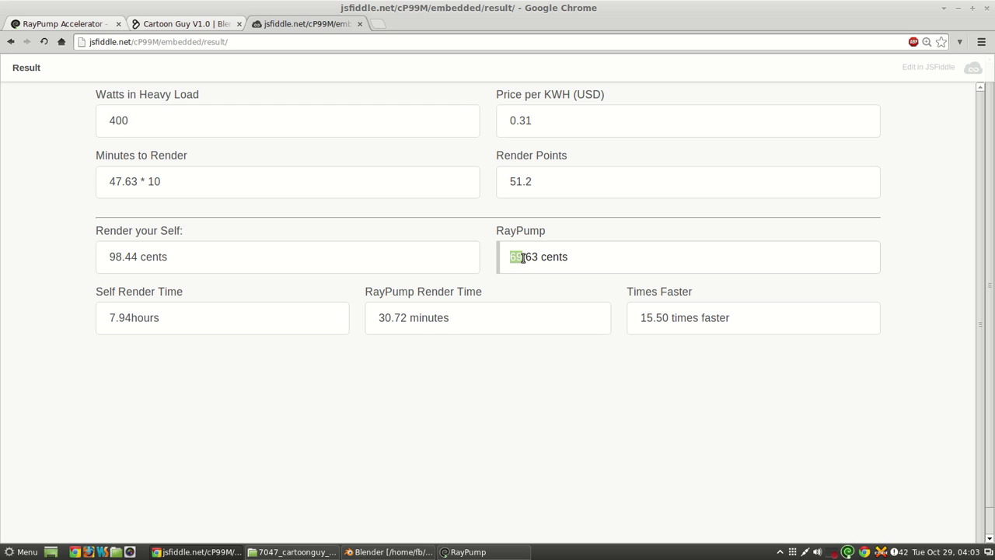
left_click(511, 263)
left_click_drag(108, 257, 121, 263)
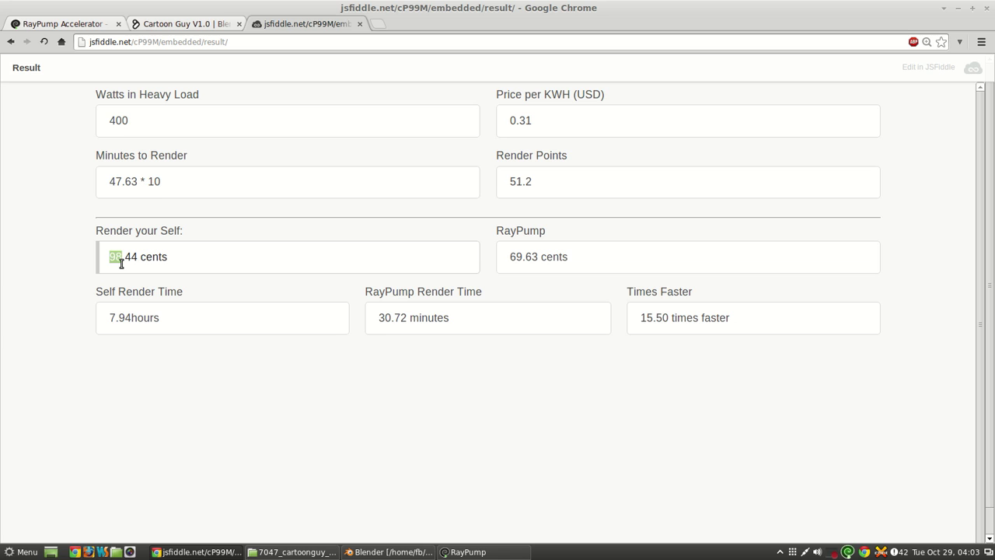
left_click(121, 263)
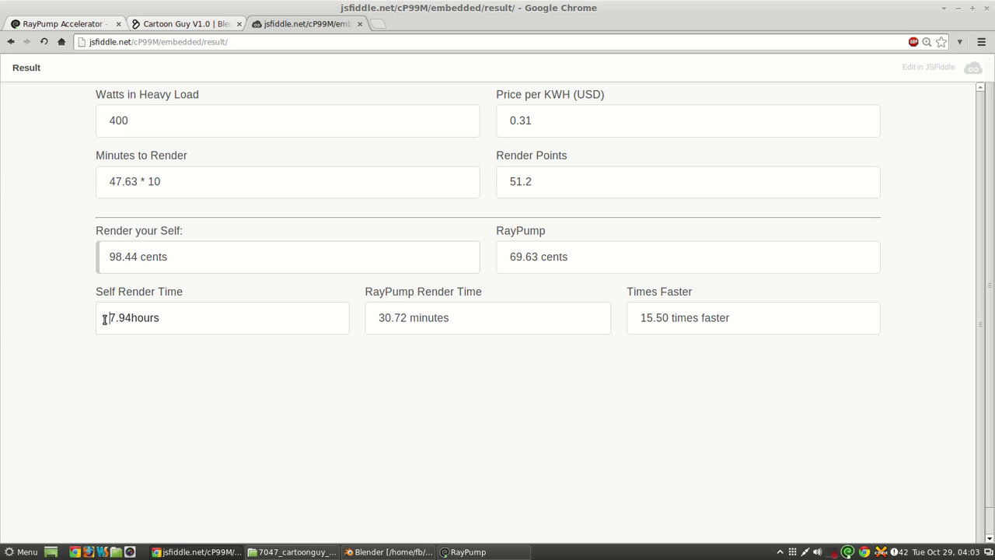
- Compare render times: 7.94 hours locally versus 30.72 minutes on RayPump, noting the ×10 frames
left_click_drag(108, 317, 133, 318)
left_click(133, 318)
left_click_drag(187, 185, 147, 184)
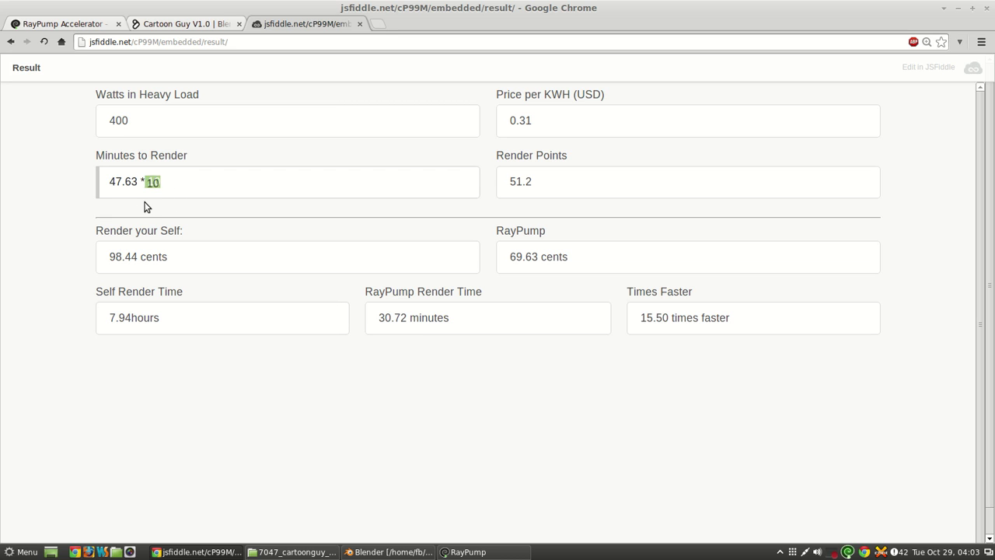
left_click(176, 182)
left_click_drag(378, 317, 383, 317)
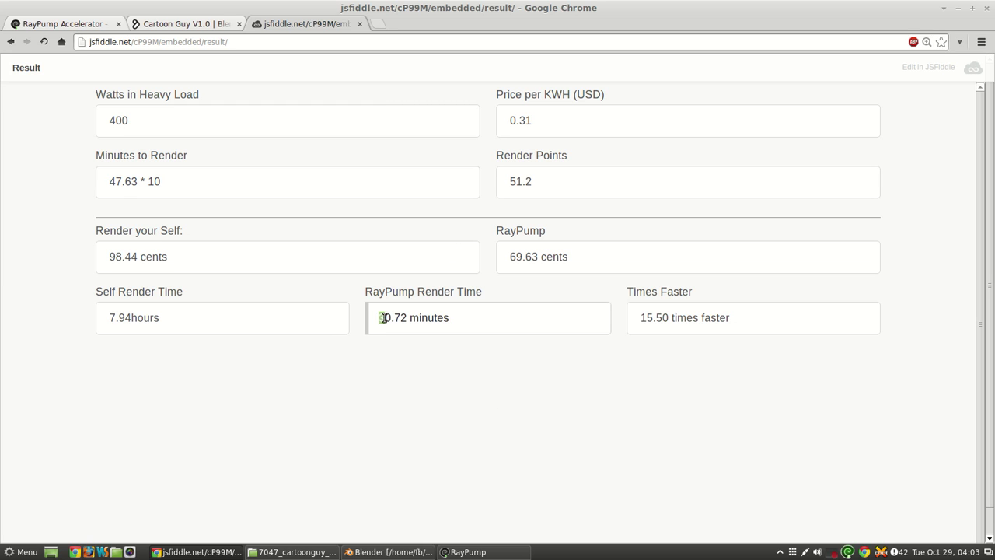
left_click(393, 319)
left_click_drag(380, 320, 397, 318)
left_click(392, 320)
- Highlight the 15.50 times faster result and the 7.94 hours self render time
left_click_drag(631, 319, 657, 320)
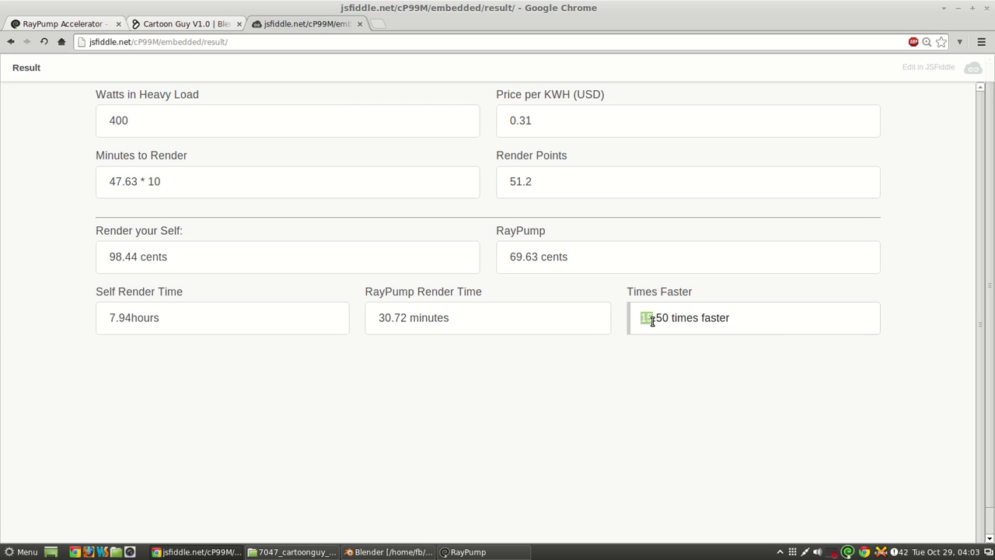
left_click(652, 322)
left_click(196, 327)
left_click_drag(196, 326, 86, 325)
- Open RayPump's Renders > Job Manager, select the running f11-20 job, and move the window aside
left_click(168, 24)
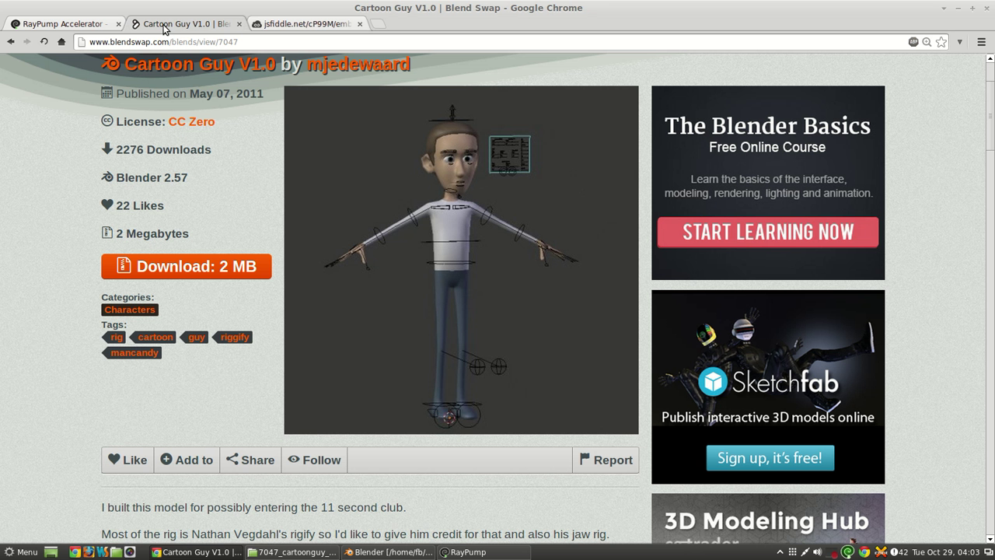
left_click(373, 552)
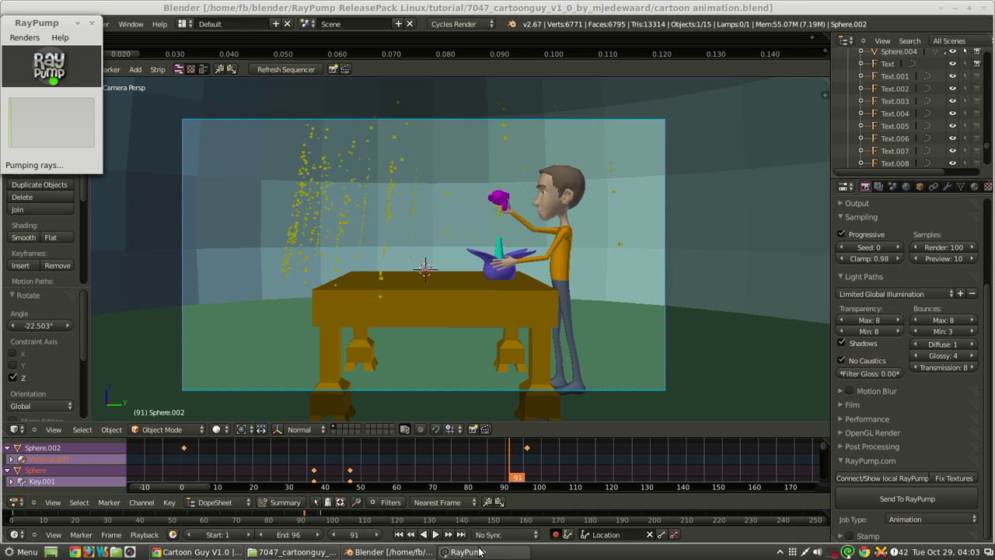
left_click(24, 37)
left_click(41, 51)
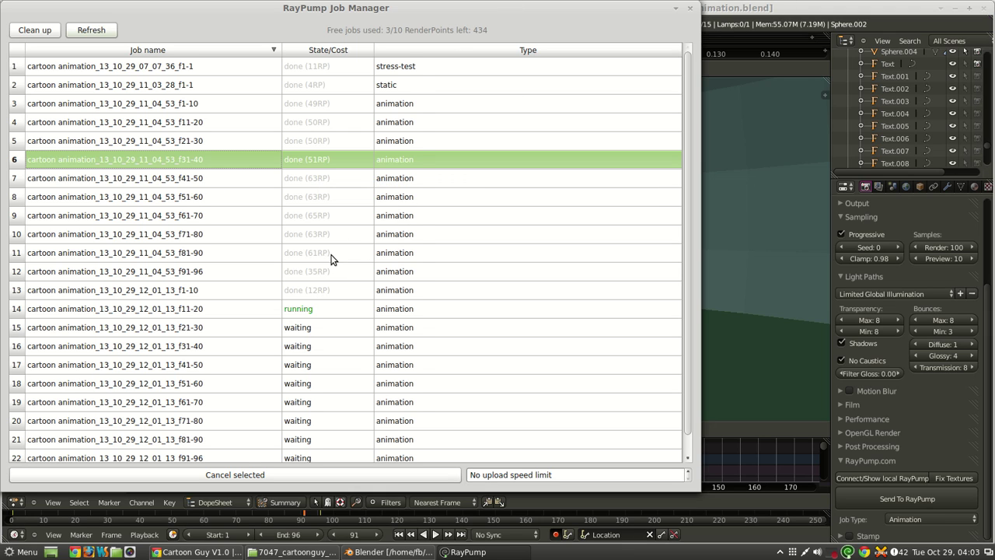
scroll(331, 257, "down", 1)
left_click(322, 306)
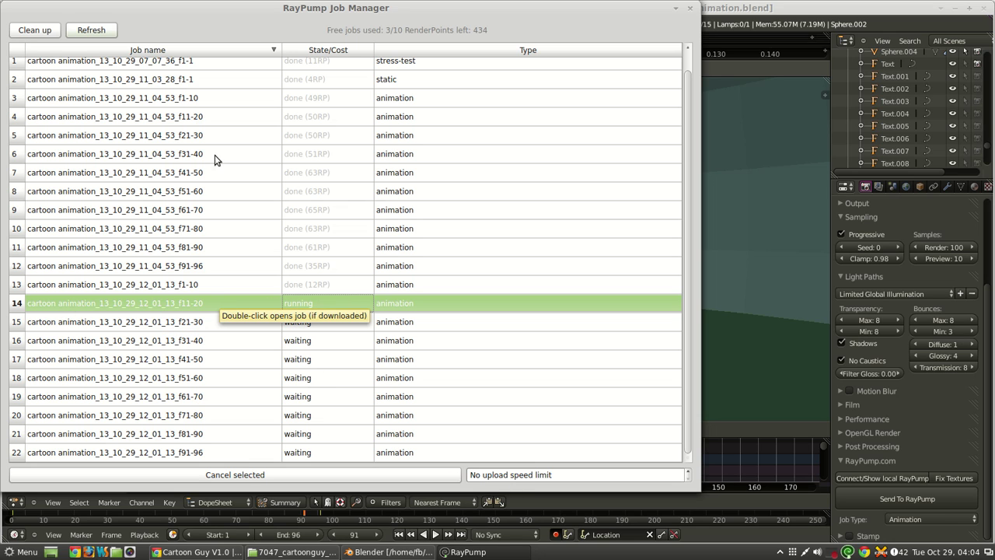
left_click_drag(262, 9, 359, 9)
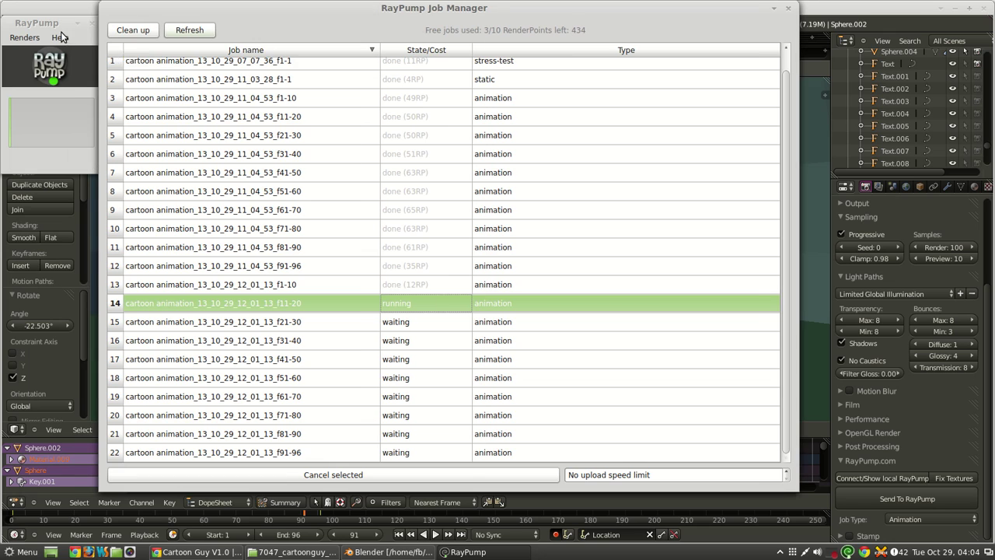
- Start downloading finished frames with RayPump's Renders > Download
left_click(31, 37)
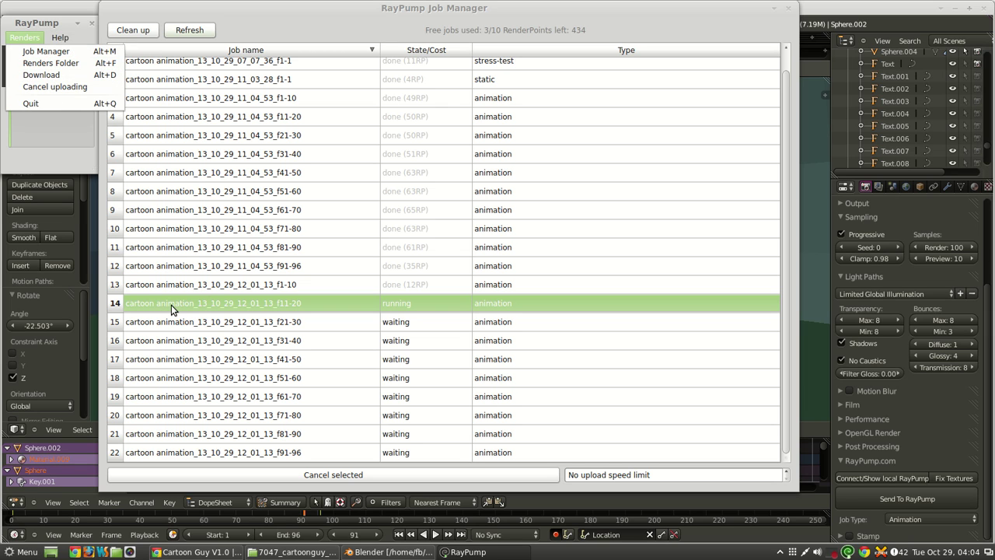
left_click(492, 324)
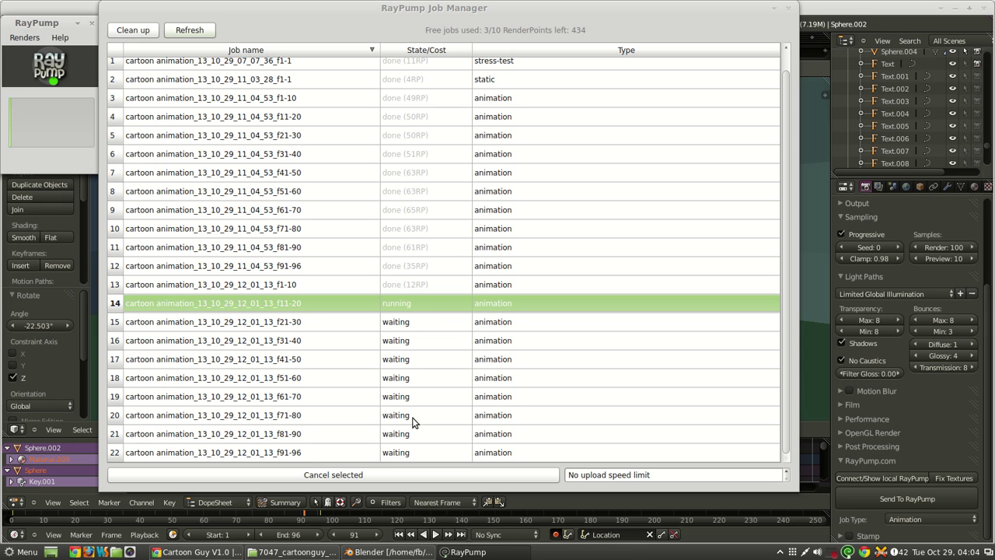
left_click(19, 37)
left_click(41, 75)
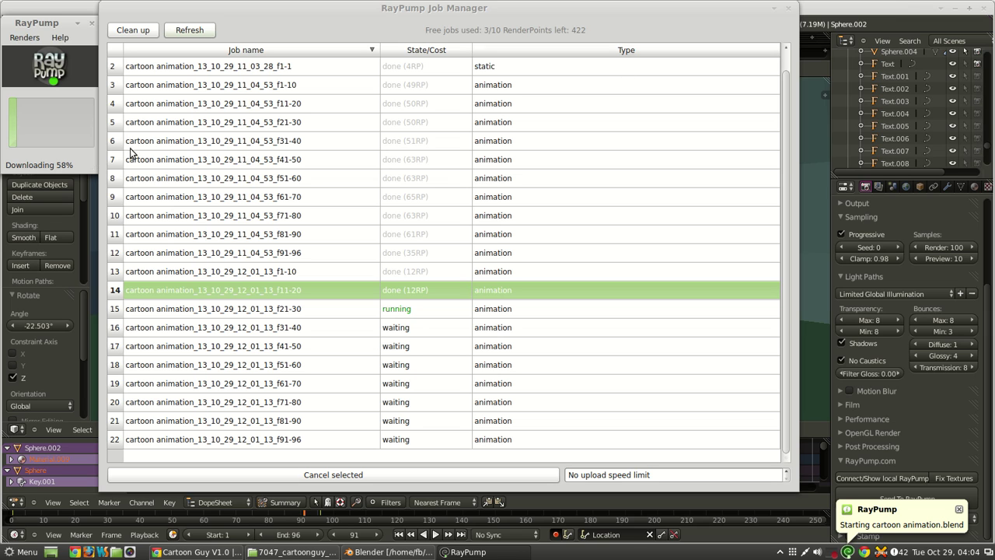
- Select the waiting jobs down to f91-96 in the Job Manager, then bring RayPump forward
left_click_drag(343, 317, 343, 432)
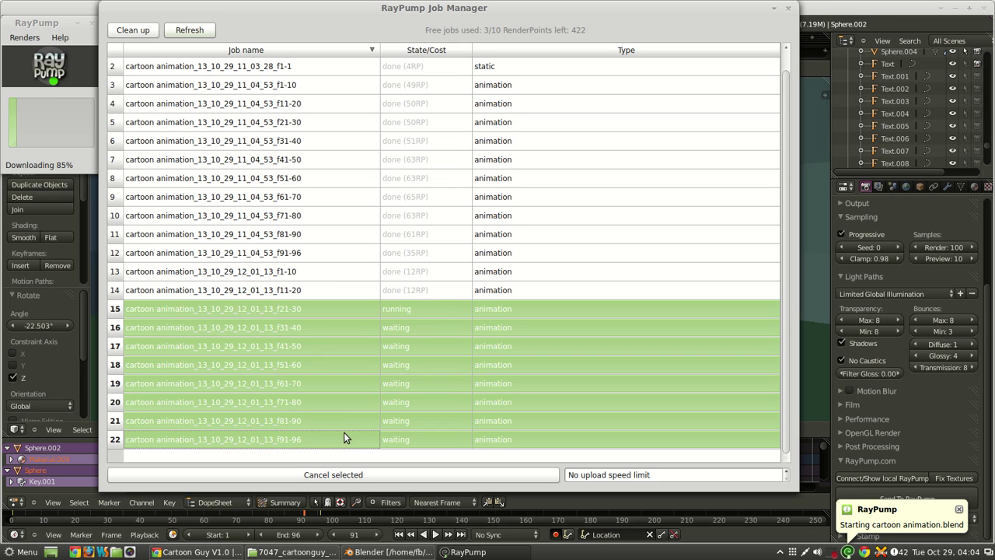
left_click(347, 437)
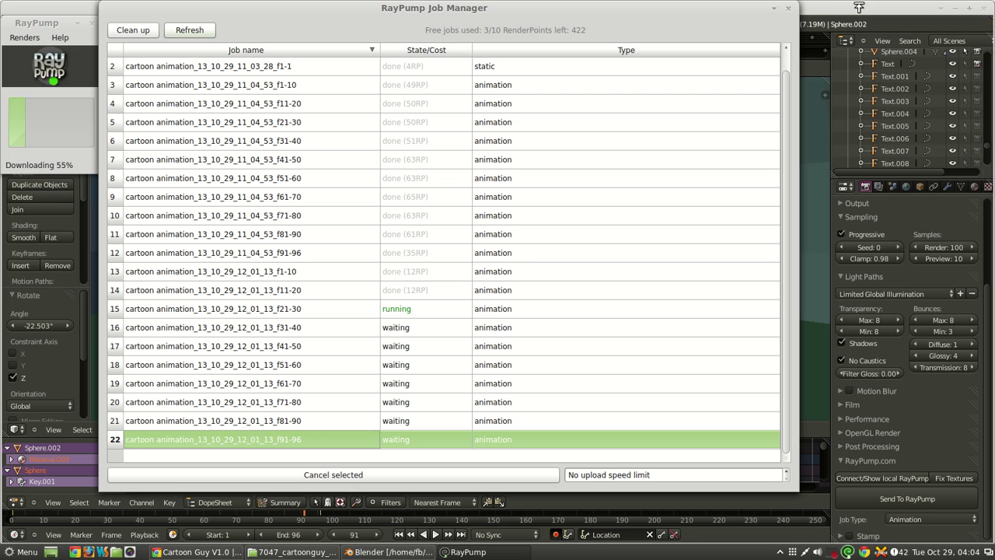
left_click(860, 11)
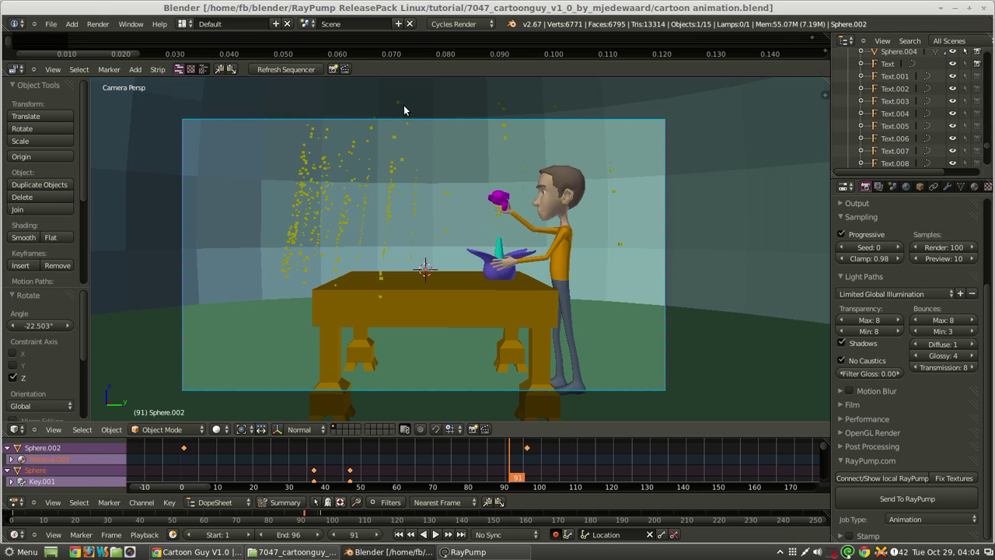
left_click(466, 552)
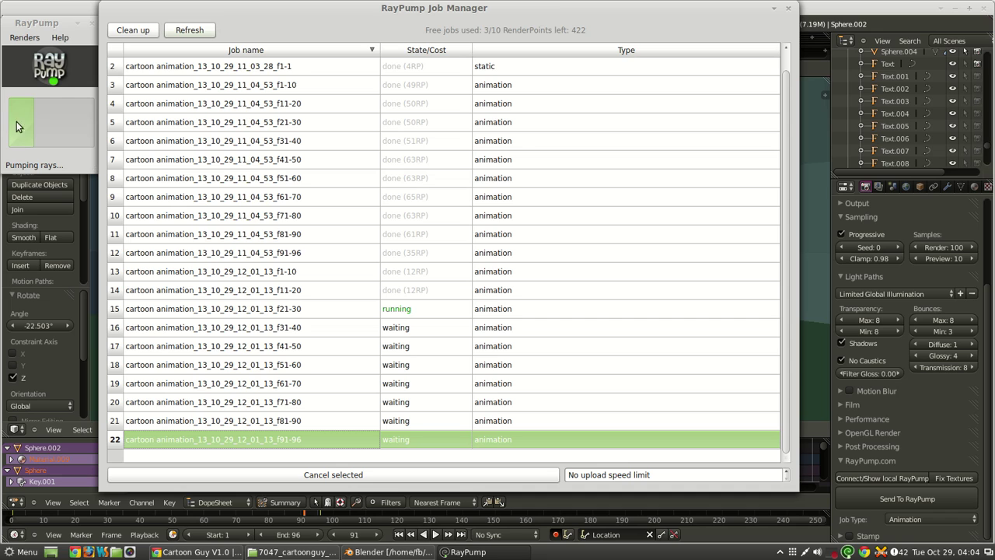
- In Nemo, open RENDERS > cartoon animation_13_10_29_12_01_13 under the RayPump ReleasePack Linux folder
key("alt+Tab")
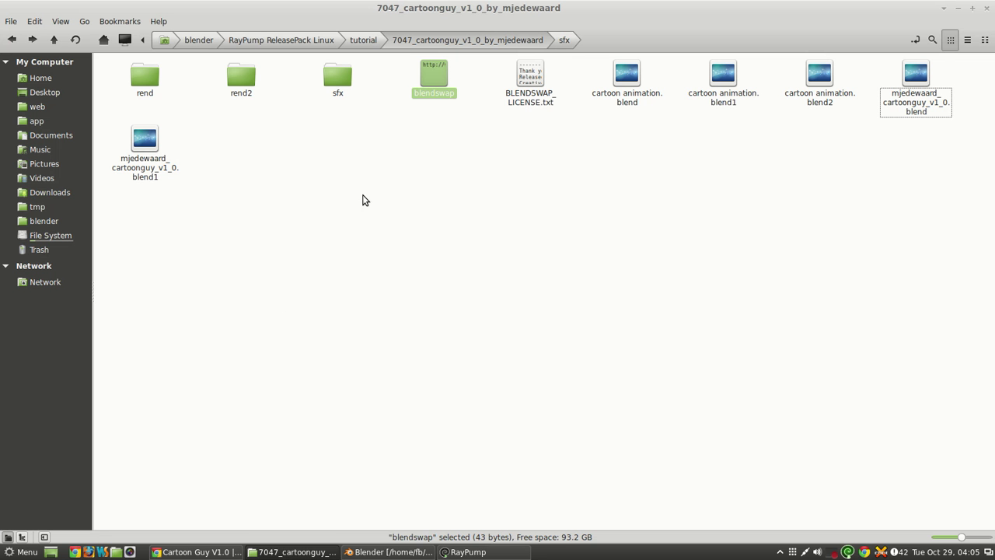
left_click(323, 39)
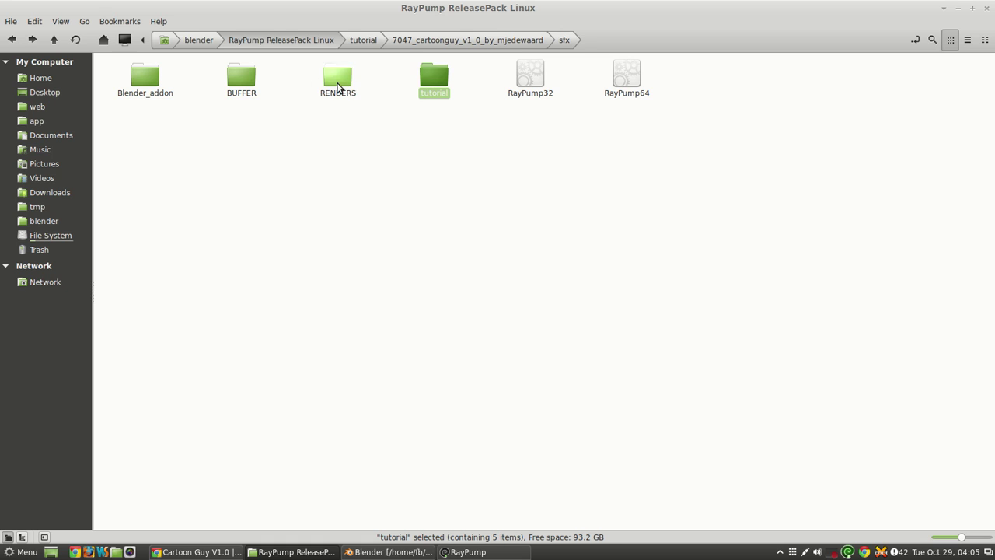
double_click(338, 85)
left_click(424, 90)
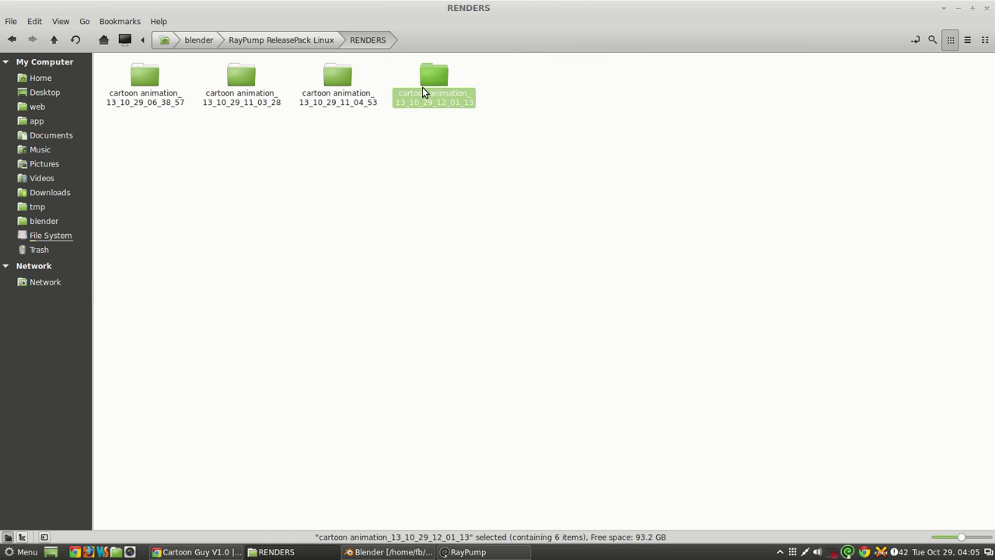
double_click(423, 87)
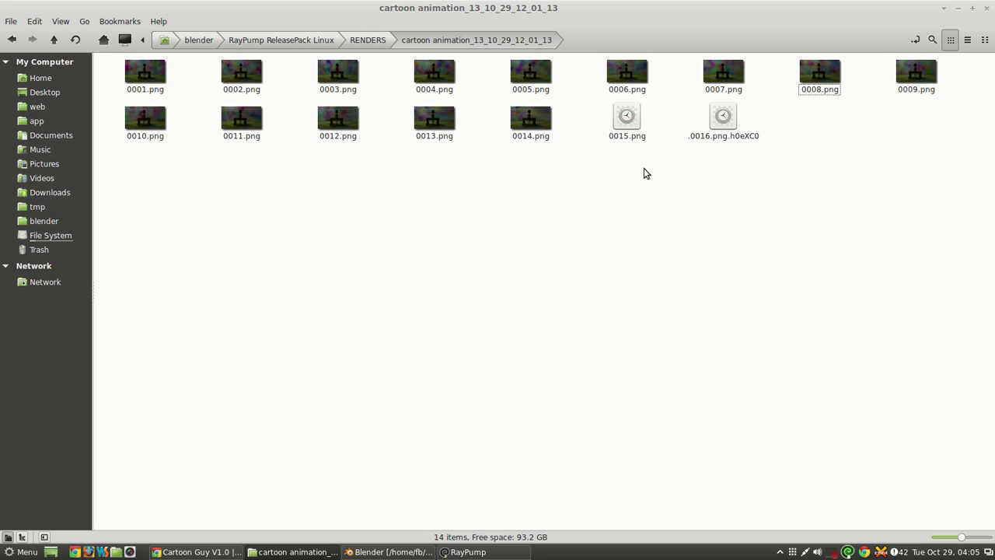
- Check the running f21-30 and finished f11-20 jobs in the Job Manager, then return to the frames
left_click(478, 552)
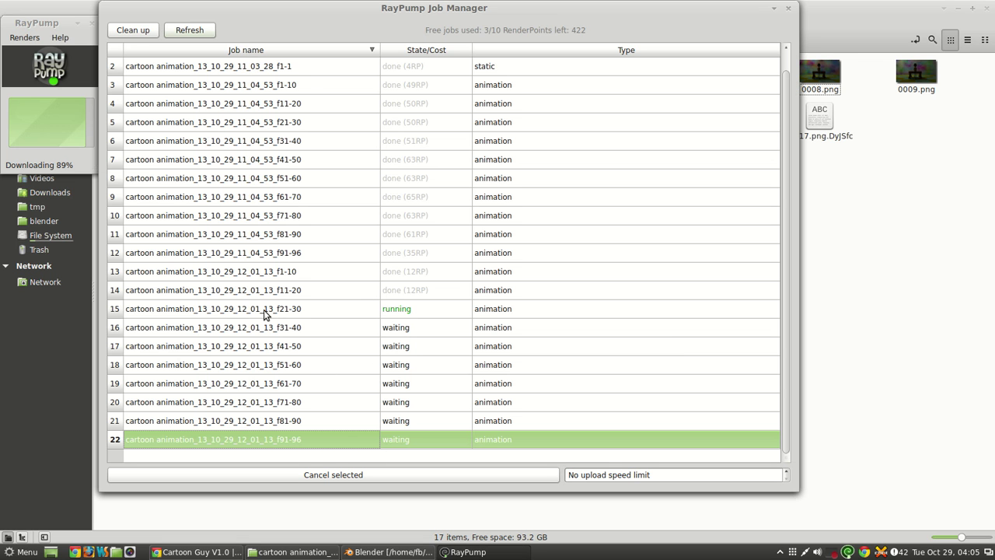
left_click(357, 311)
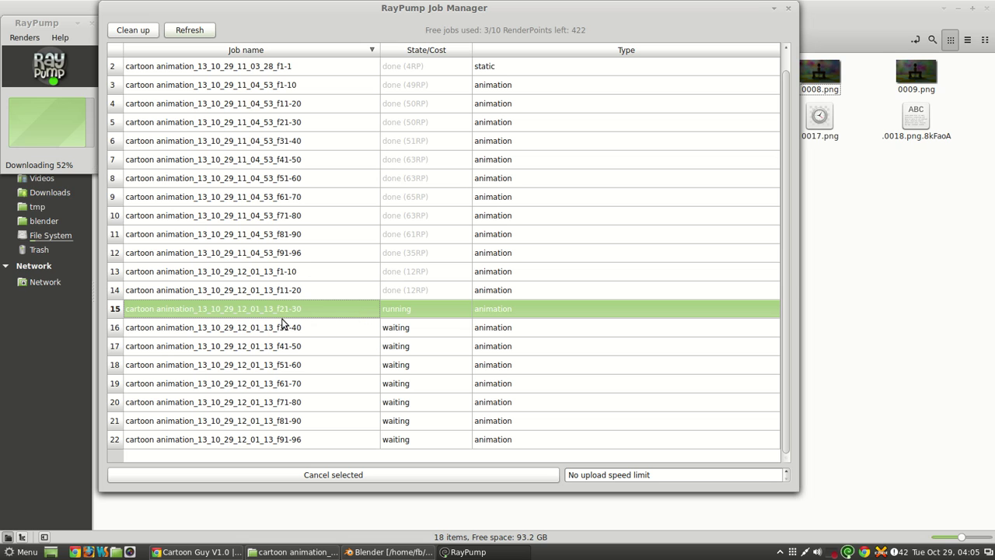
left_click(310, 290)
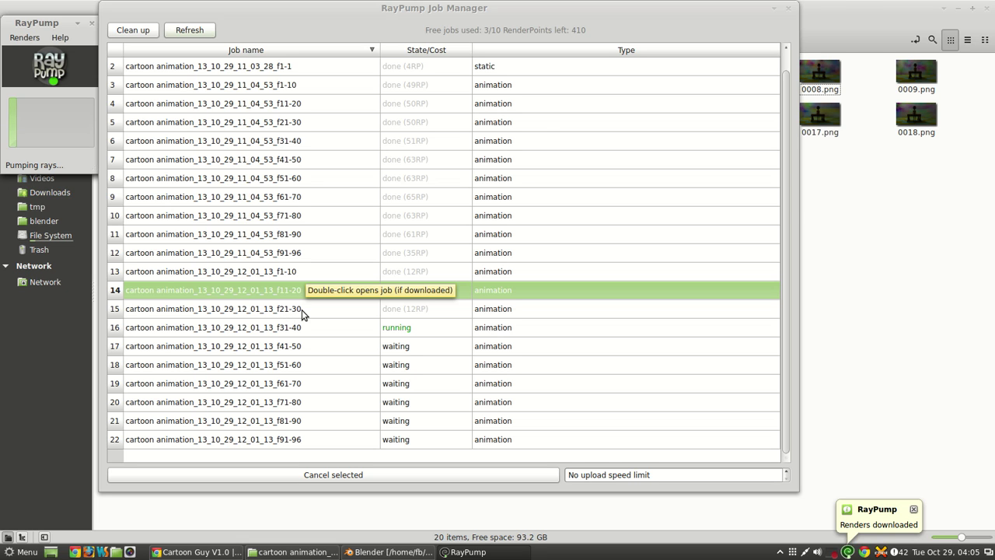
left_click(875, 243)
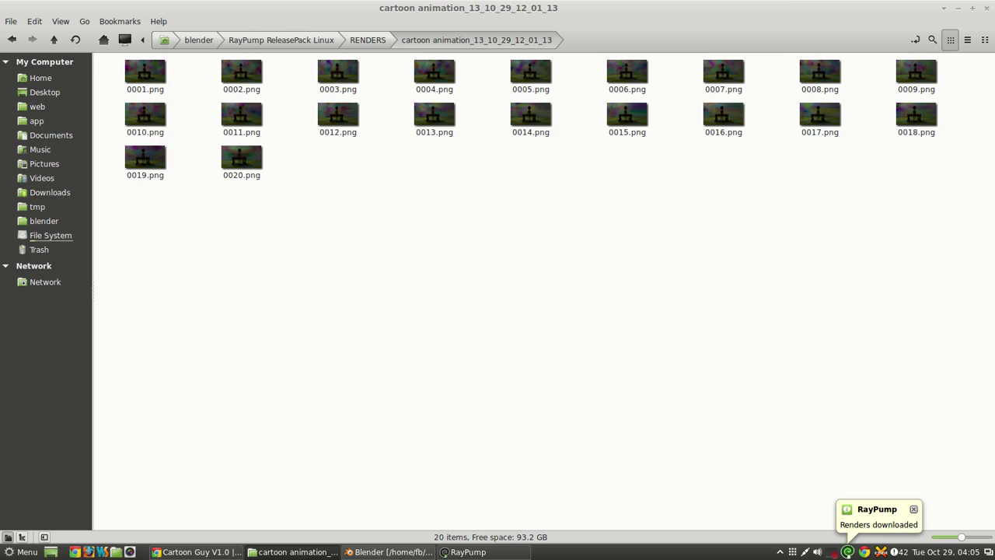
- Switch Blender to the Video Editing layout with the sequence editor in the lower area
left_click(386, 552)
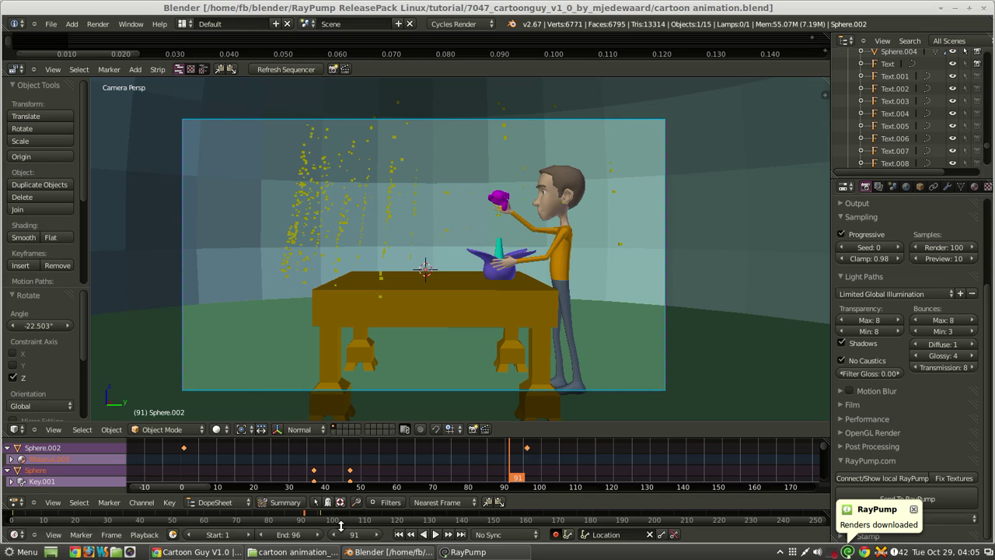
left_click(184, 24)
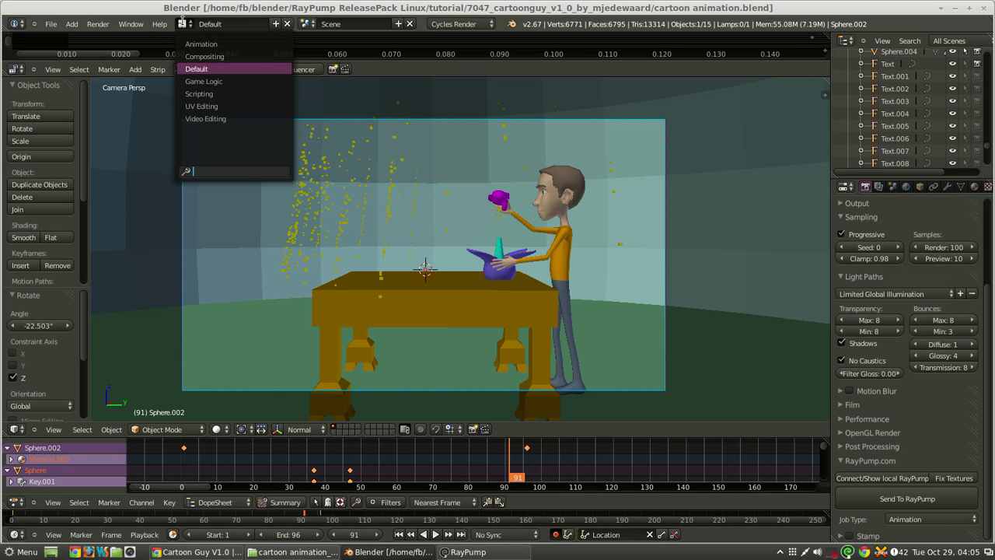
left_click(206, 119)
left_click(345, 24)
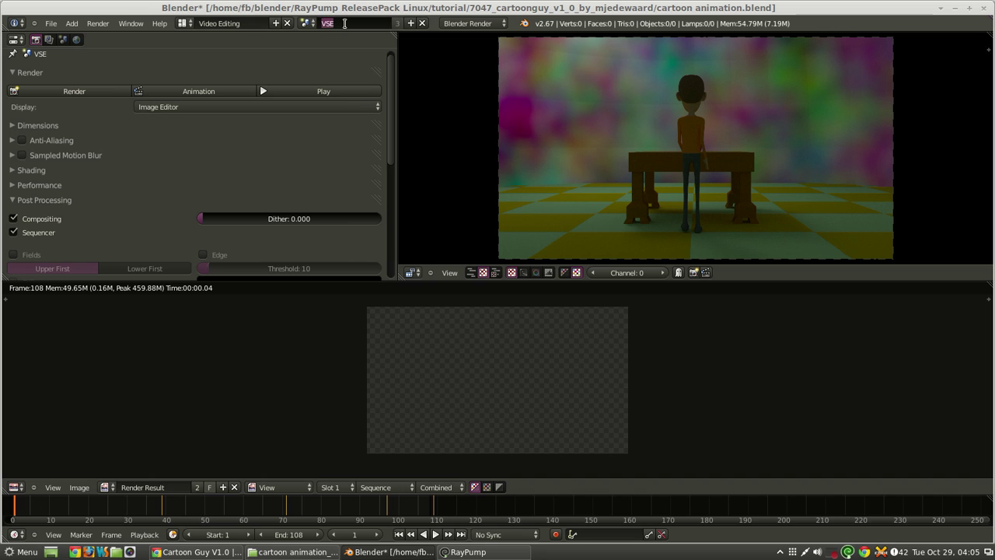
key("Return")
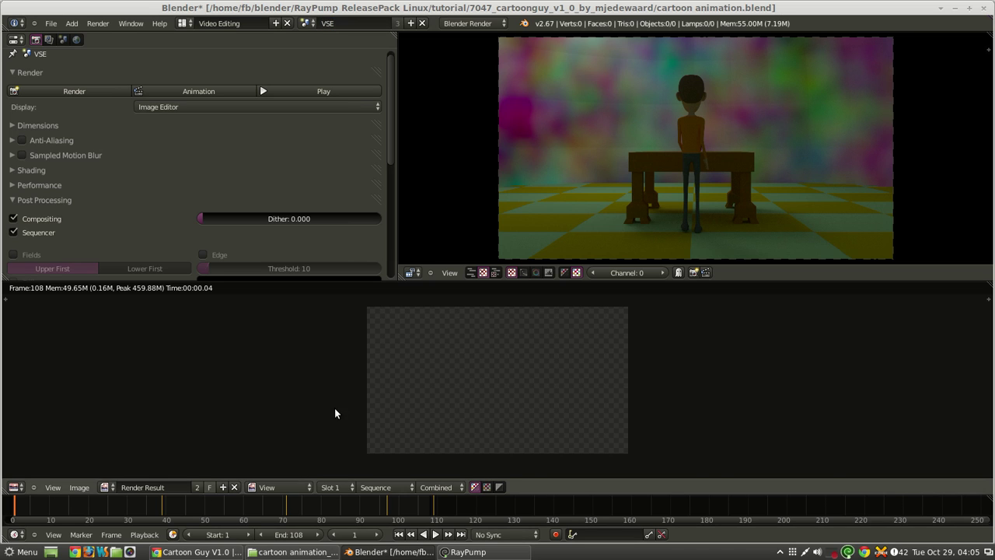
key("shift+F8")
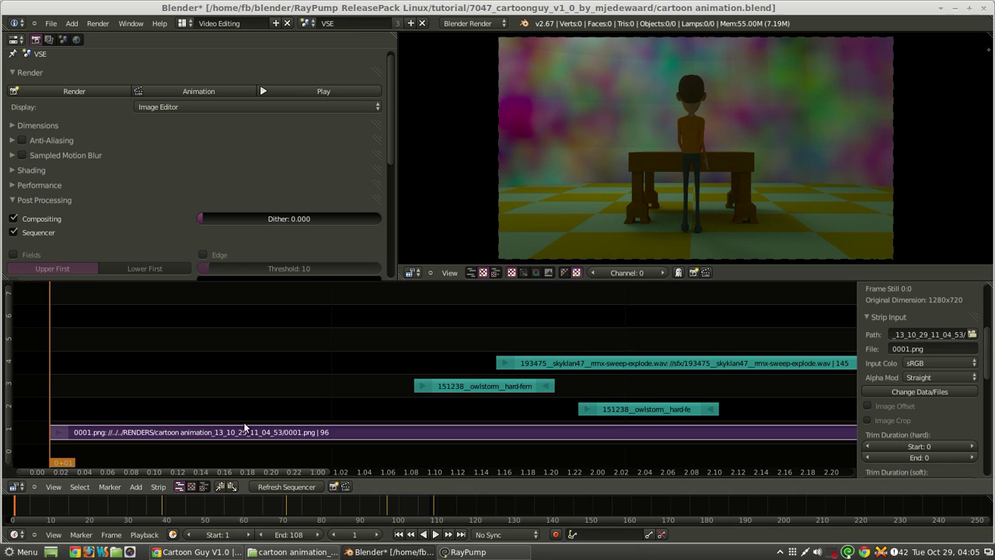
- Delete the old 96-frame PNG strip, rewind to frame 1 and call up the Add menu
key("x")
left_click(157, 435)
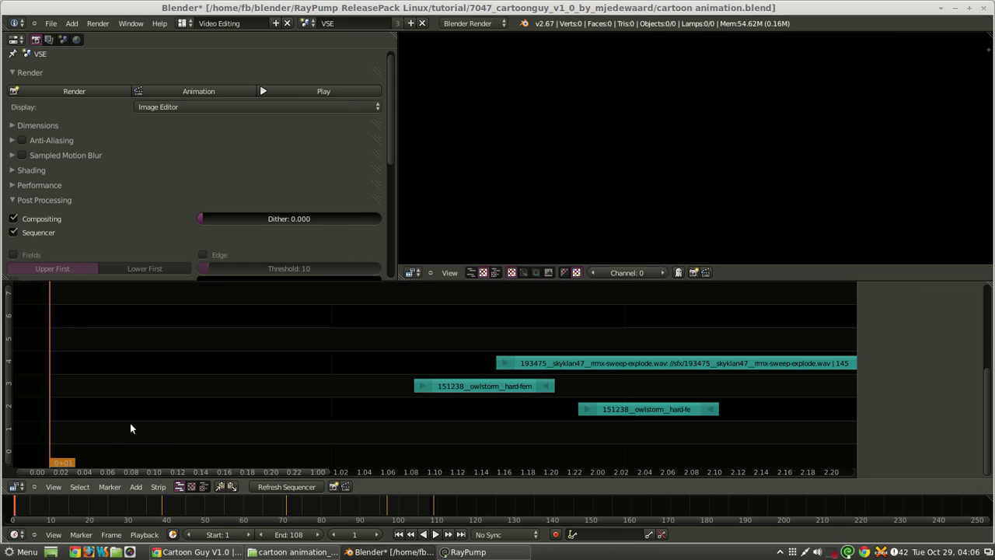
left_click_drag(54, 404, 253, 413)
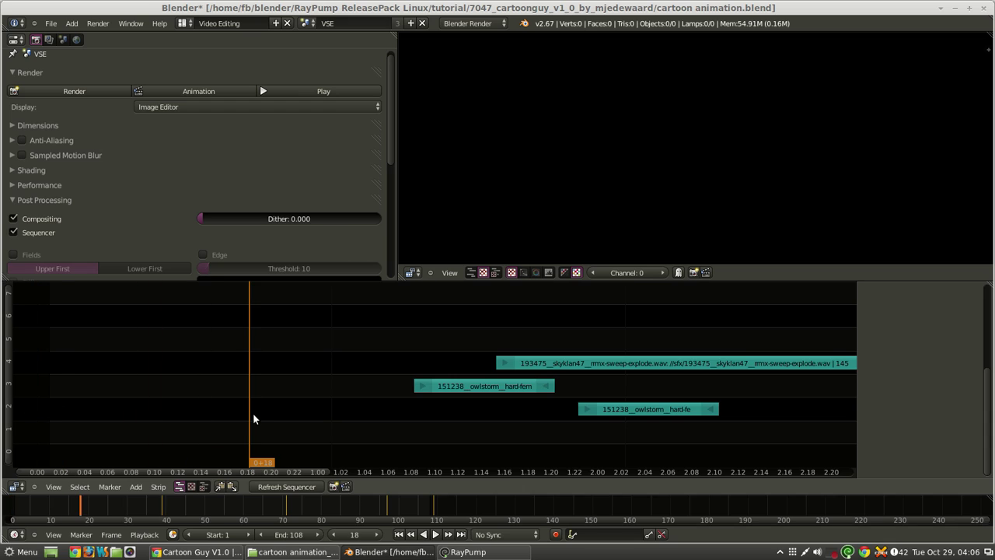
key("shift+Left")
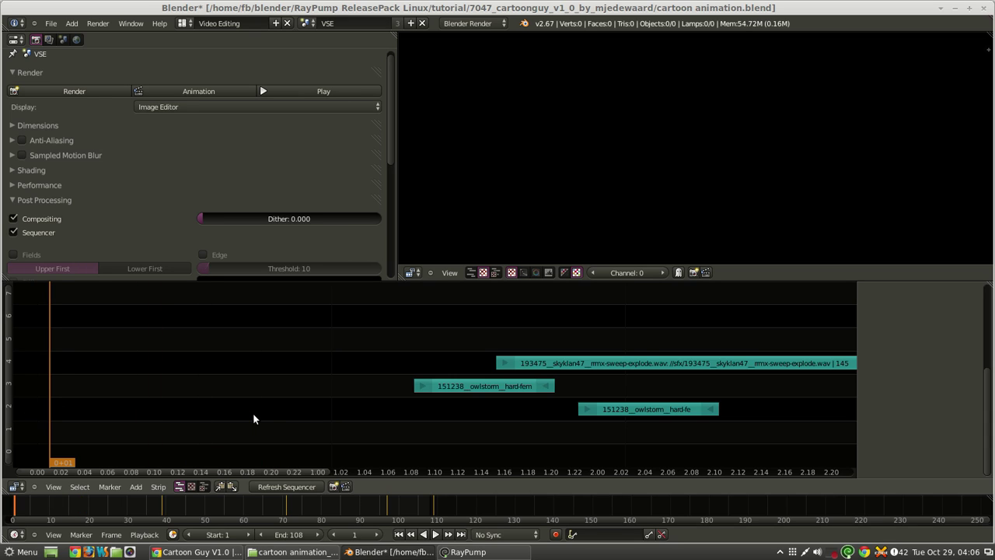
key("shift+a")
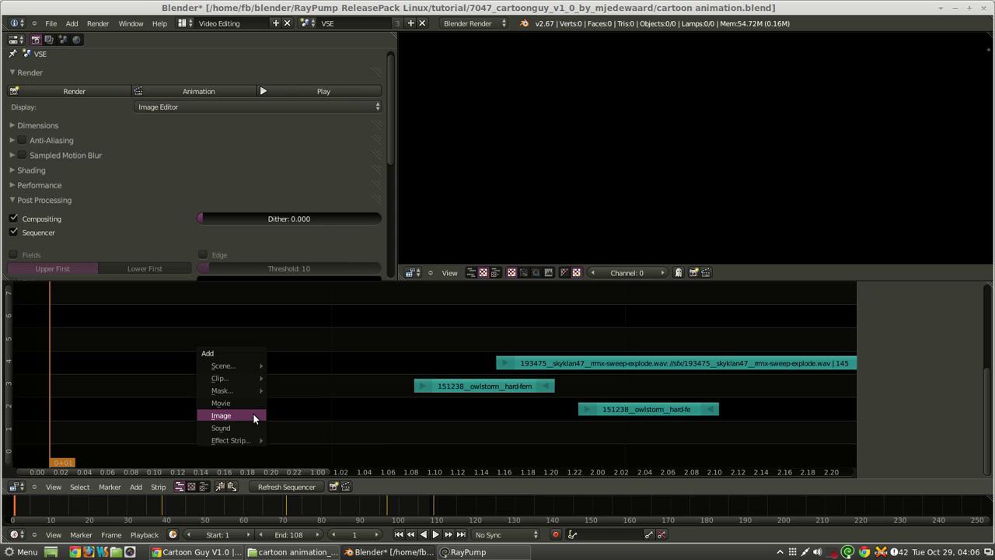
- Add all 20 PNGs from the cartoon animation_13_10_29_12_01_13 folder as an image strip and scrub them
left_click(254, 416)
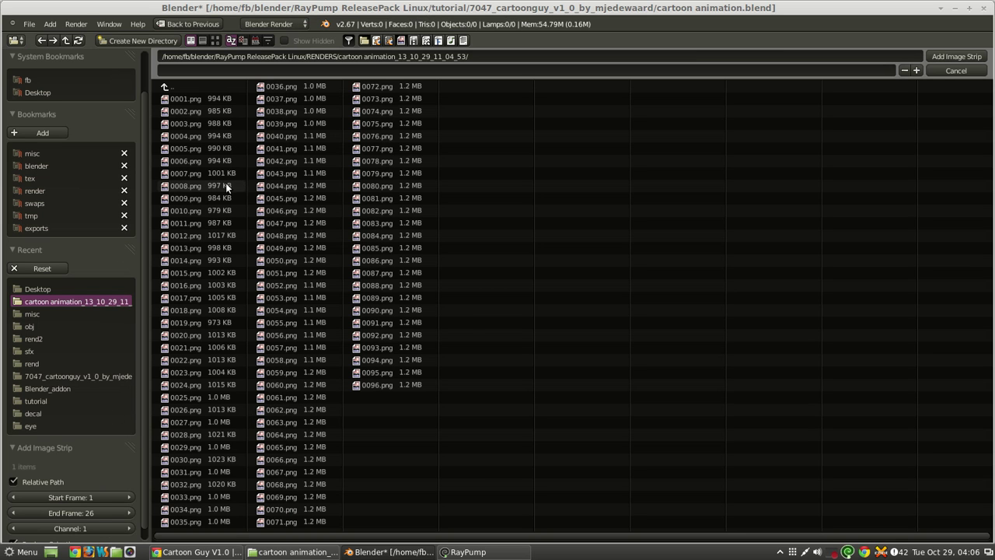
left_click(179, 87)
left_click(237, 132)
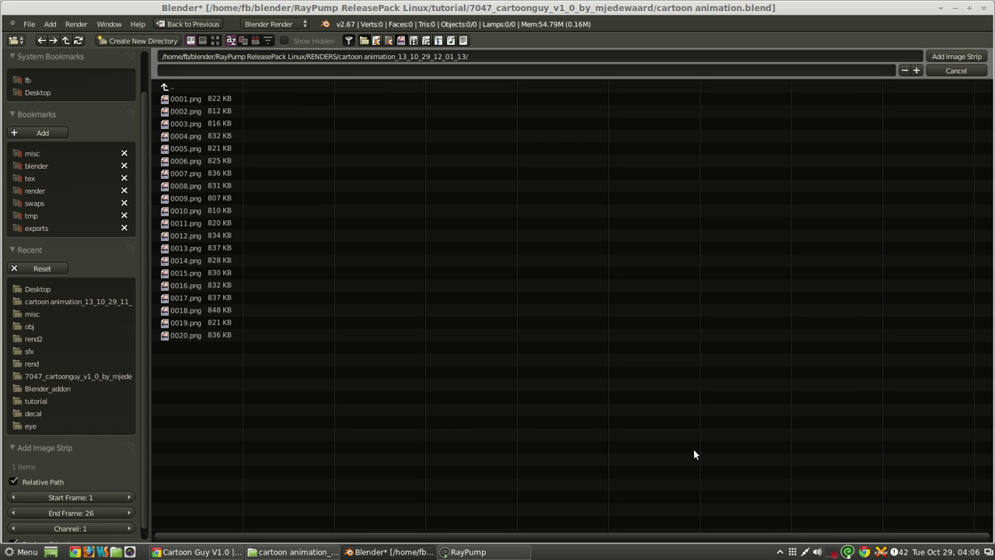
left_click_drag(685, 443, 160, 86)
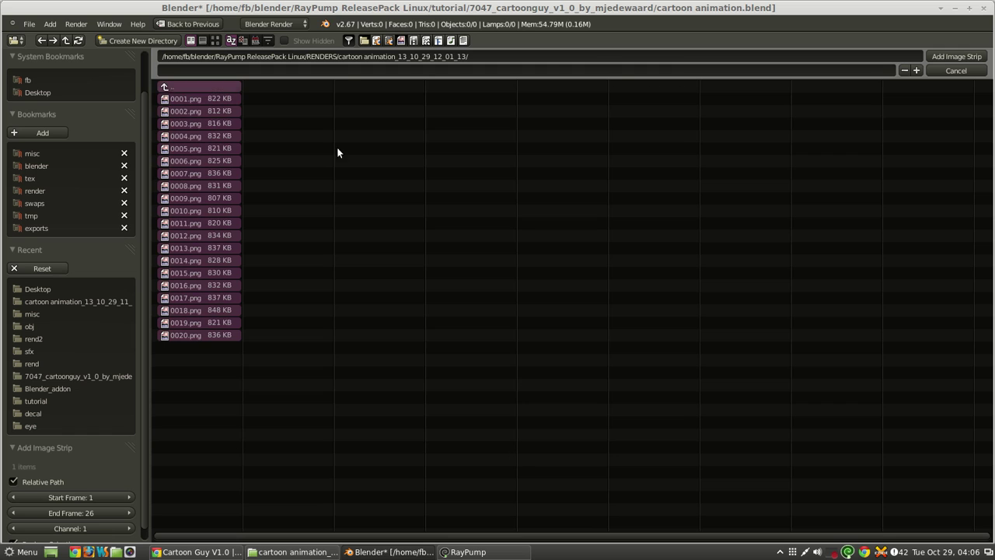
left_click(978, 58)
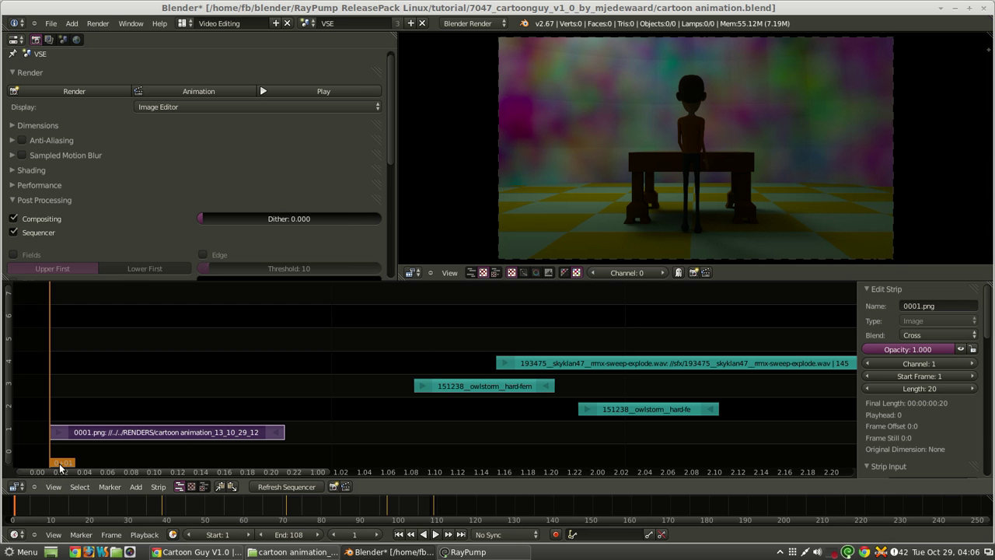
left_click_drag(38, 368, 202, 420)
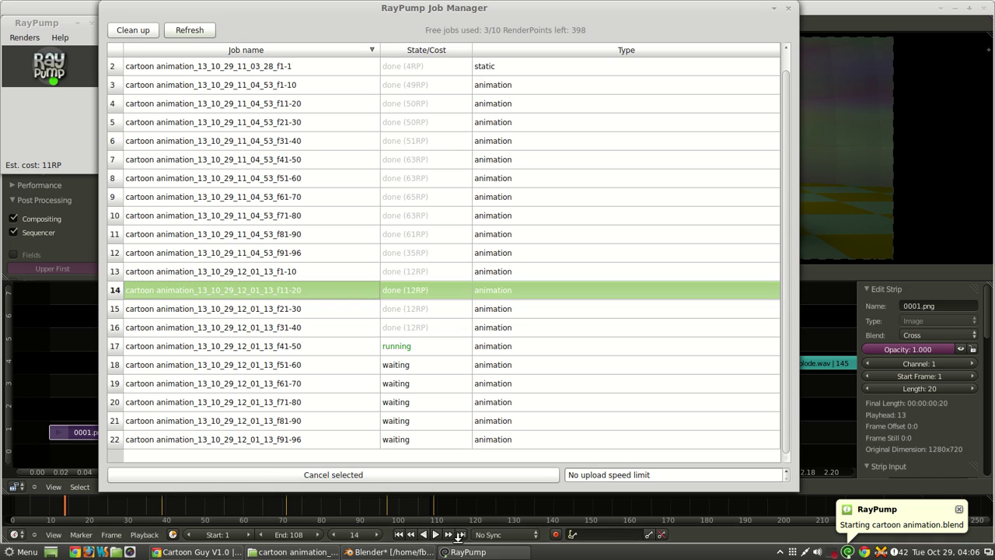
- Start RayPump's render download, select the finished jobs in the Job Manager, then return to Blender
left_click(24, 37)
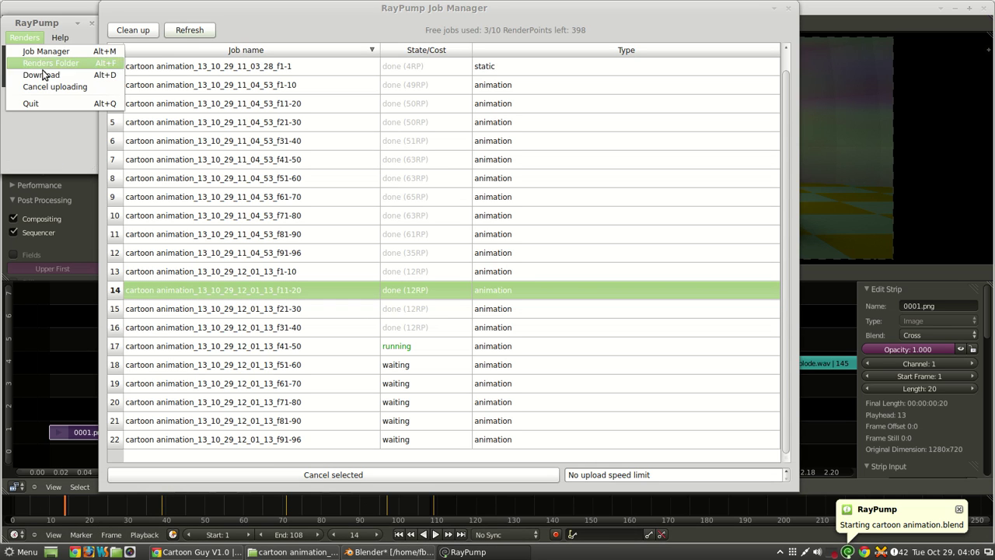
left_click(58, 76)
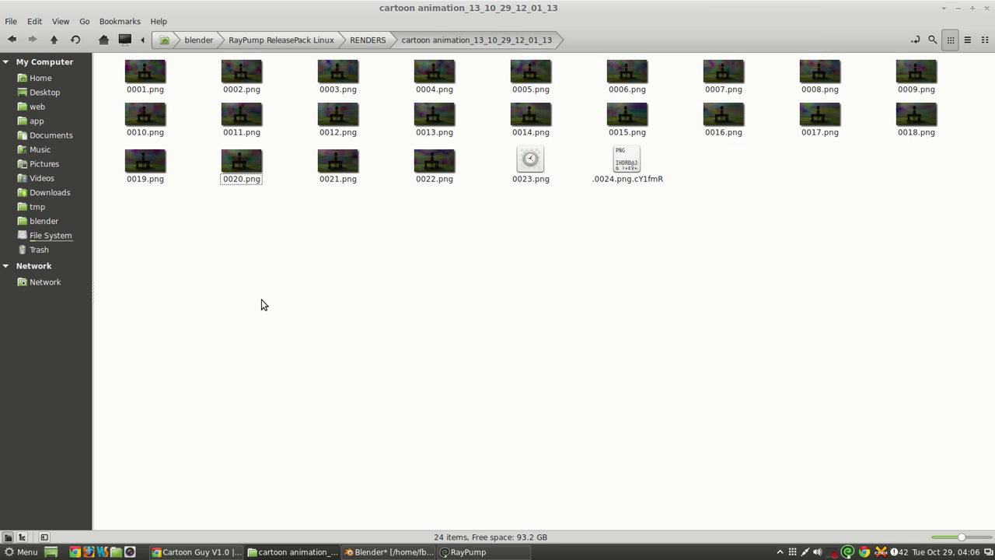
left_click(467, 552)
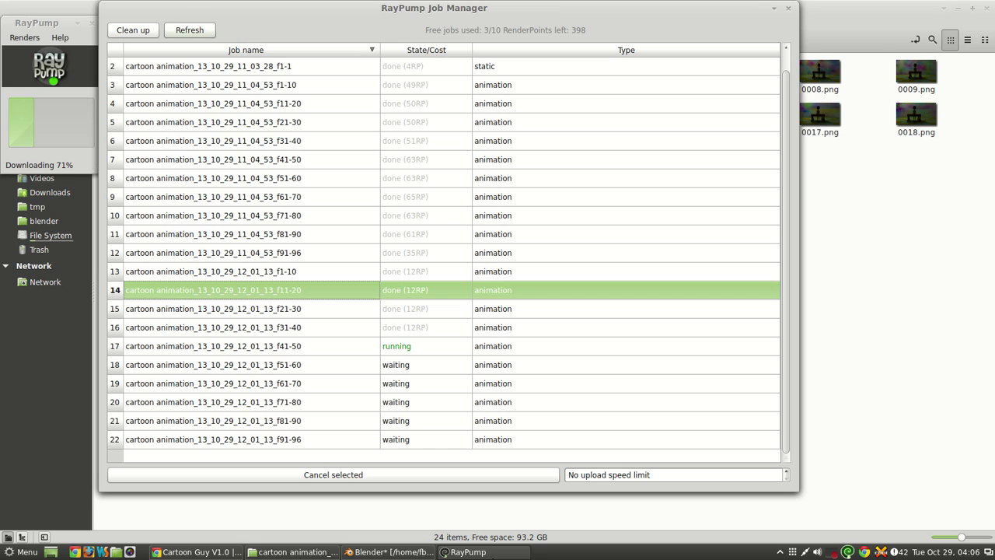
left_click(305, 329)
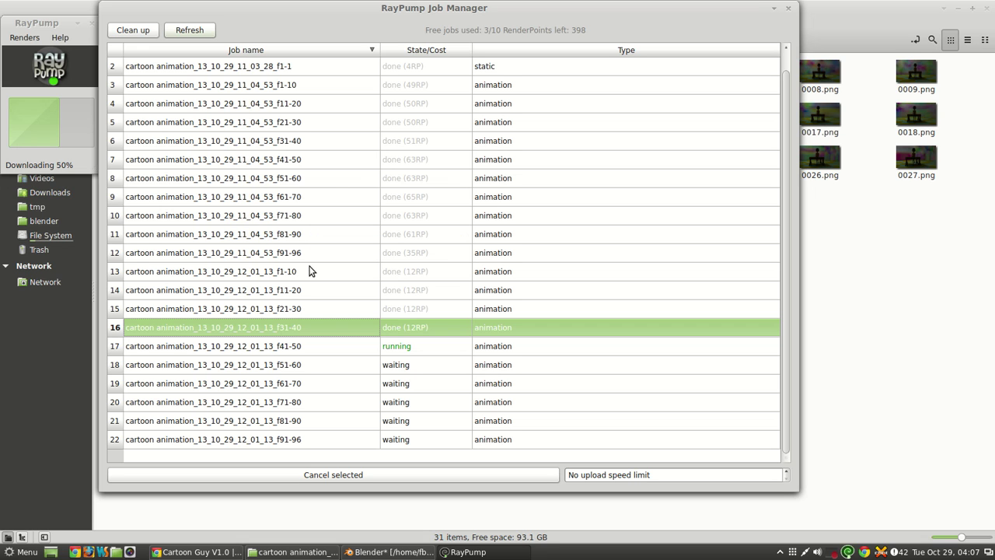
left_click_drag(312, 277, 306, 336)
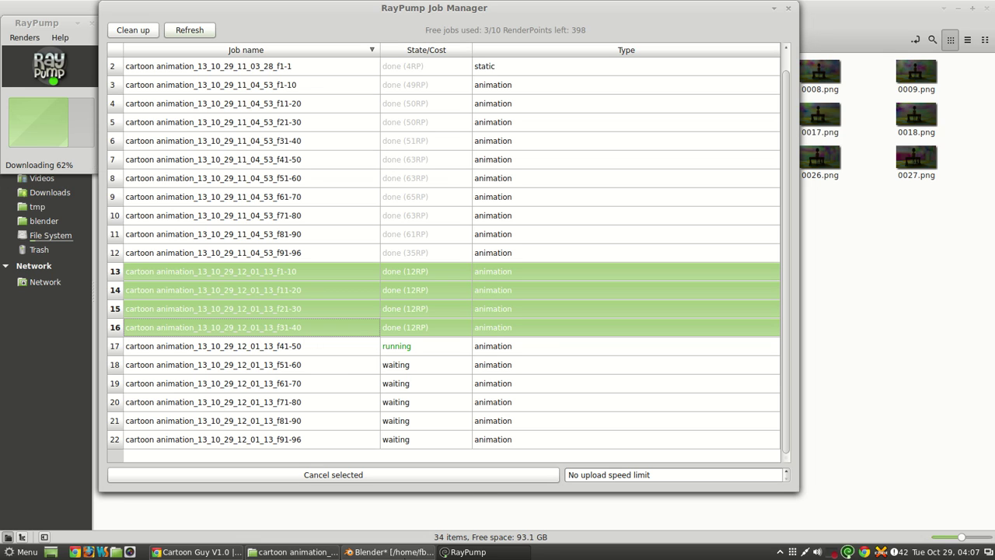
left_click(317, 309)
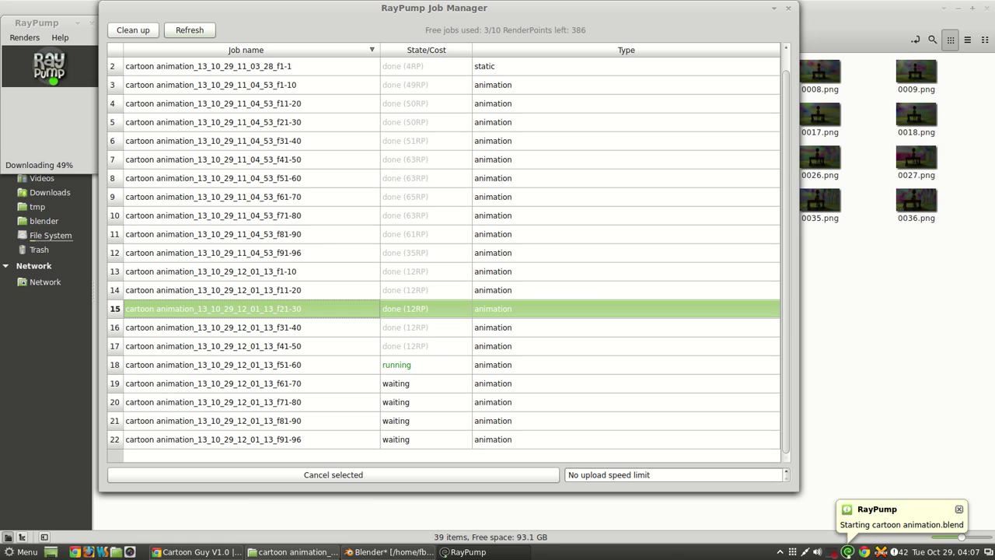
left_click(386, 552)
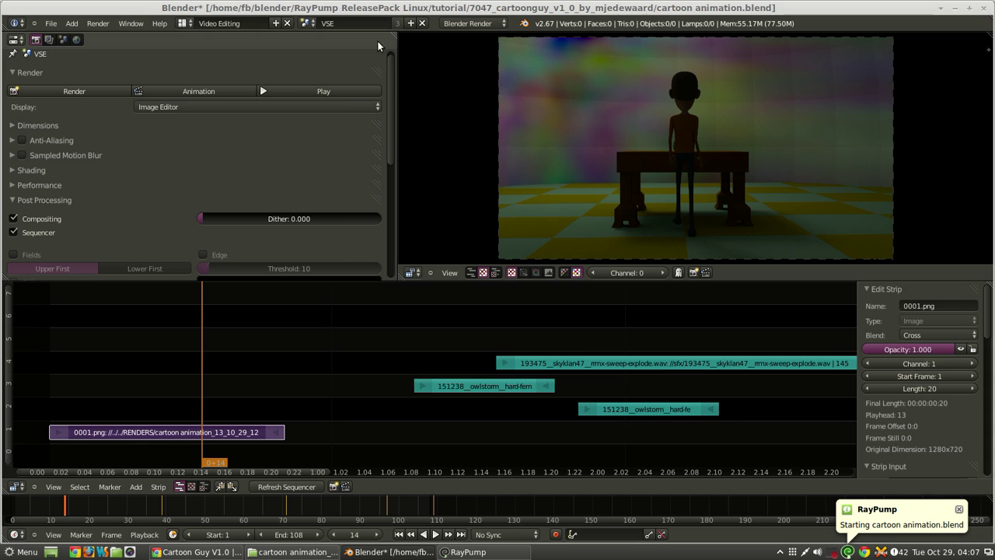
- Close the RayPump job list and status window, bringing Blender back to the front
left_click(184, 24)
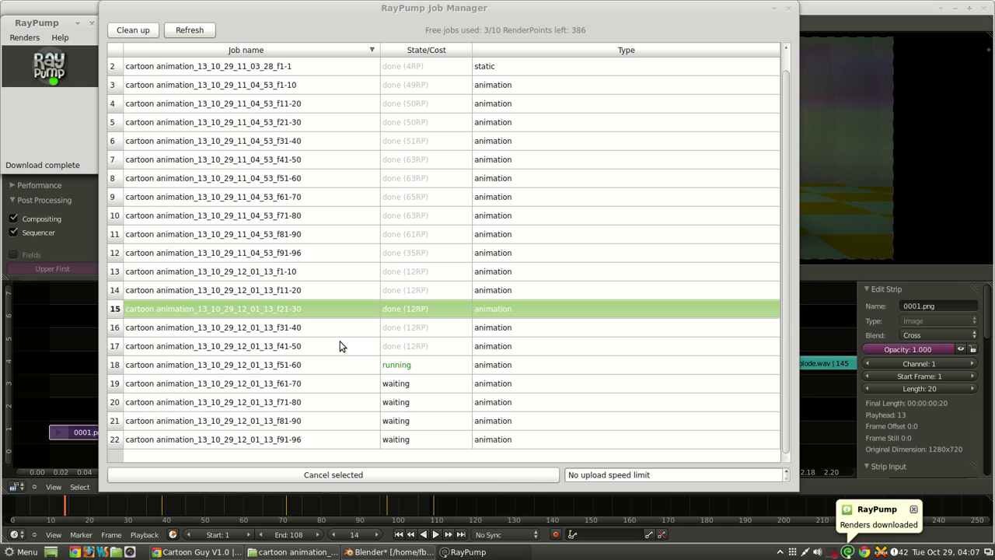
left_click(788, 11)
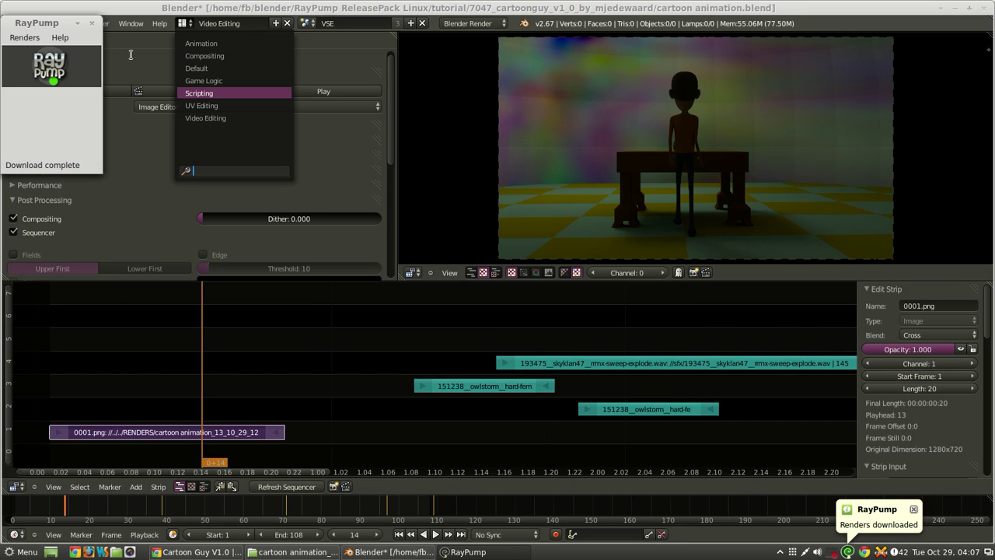
left_click(92, 24)
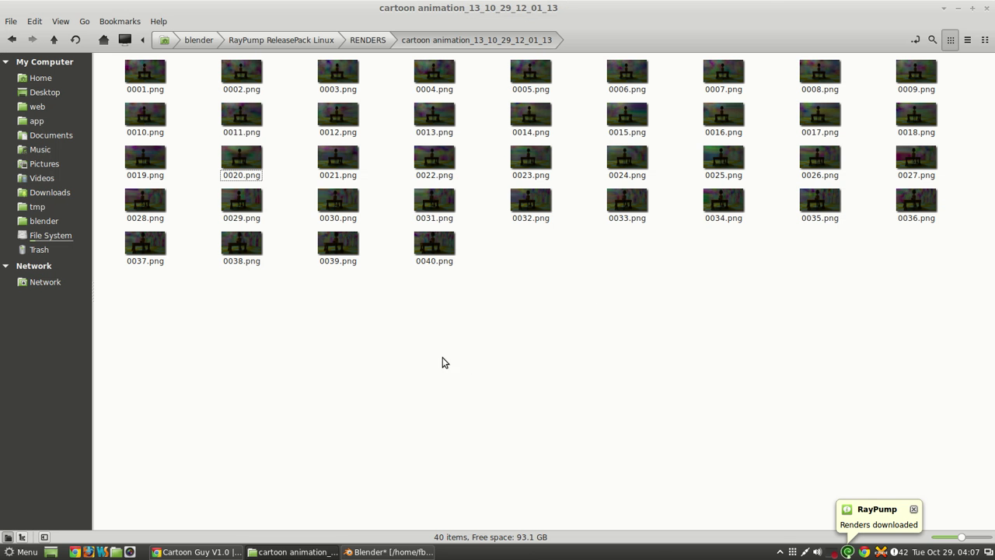
left_click(388, 552)
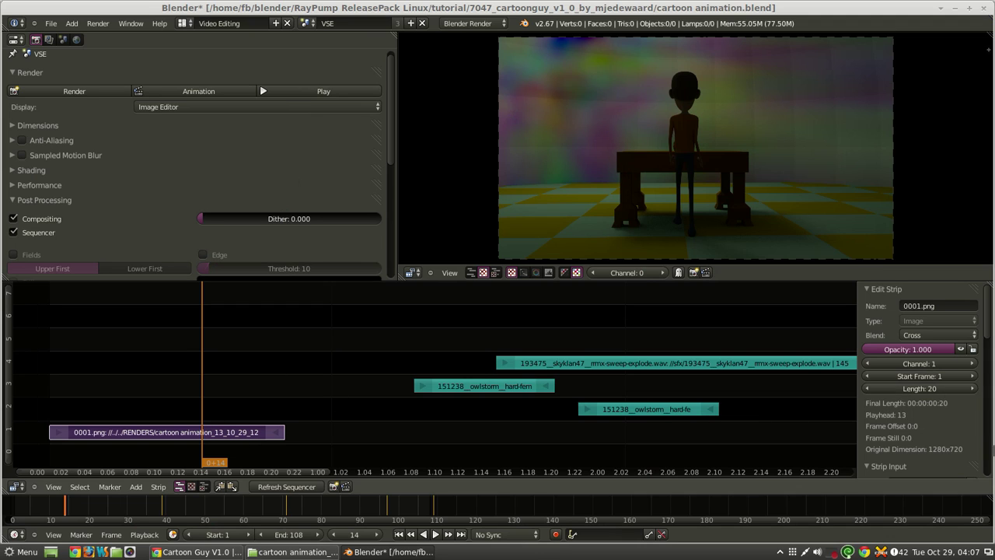
- Check the image strip's source path and keep the render folder as its source
scroll(989, 343, "down", 5)
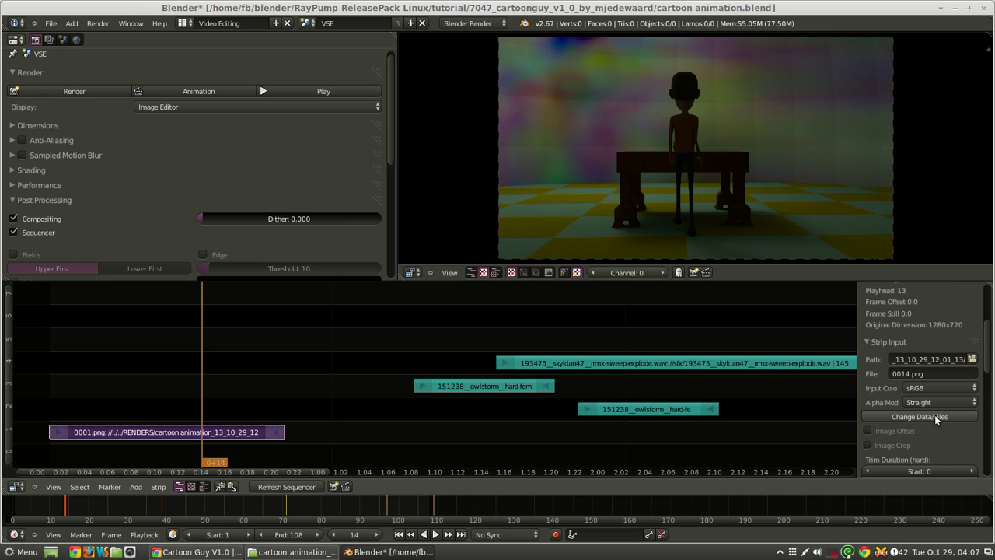
left_click(973, 360)
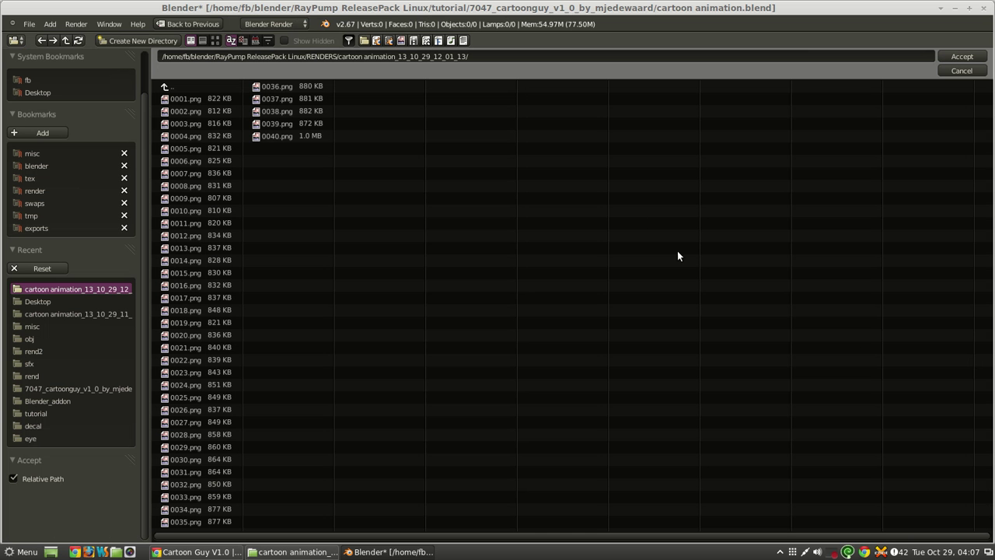
left_click(976, 56)
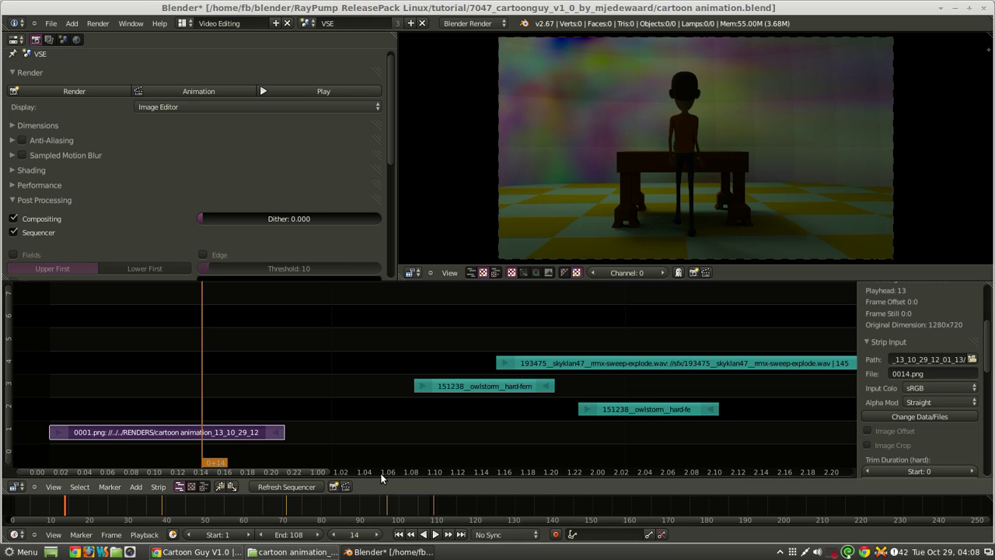
- Replace the outdated strip with all 40 rendered PNG frames, starting at frame 1
key("x")
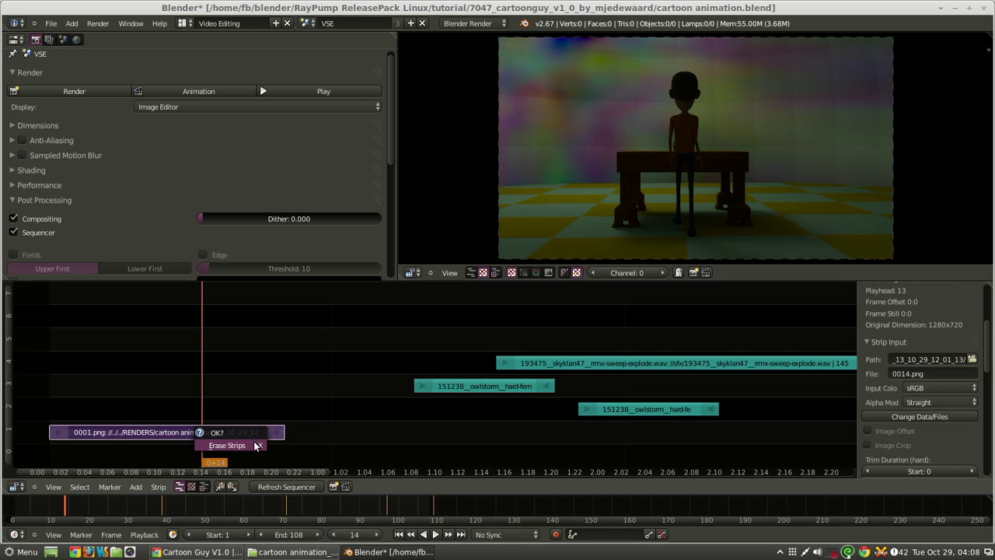
left_click(254, 445)
key("shift+a")
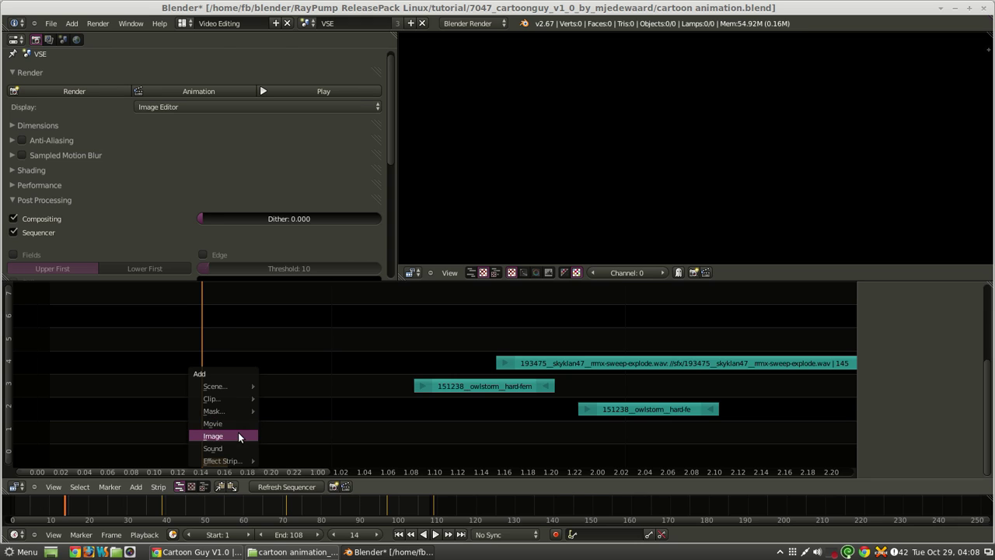
left_click(238, 436)
left_click_drag(625, 498, 118, 75)
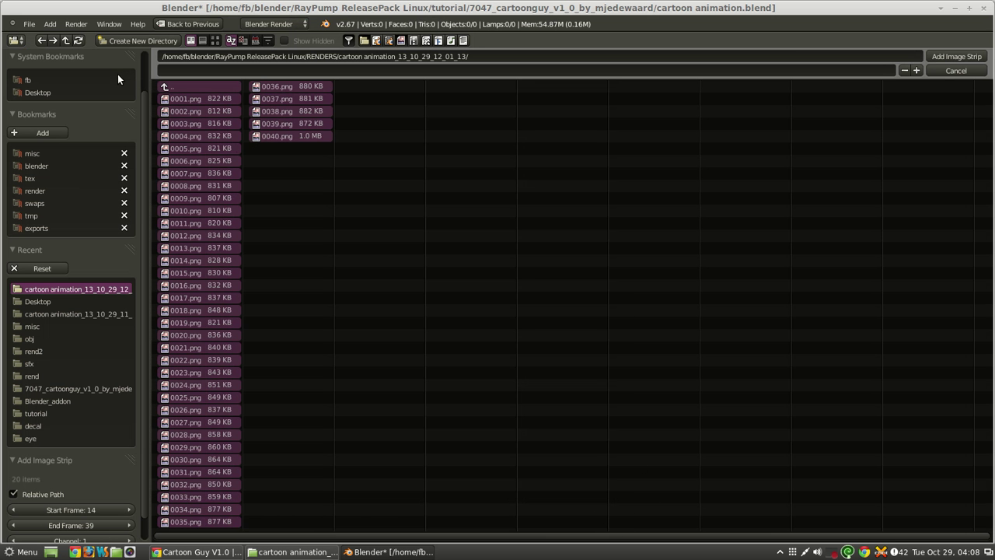
left_click(945, 55)
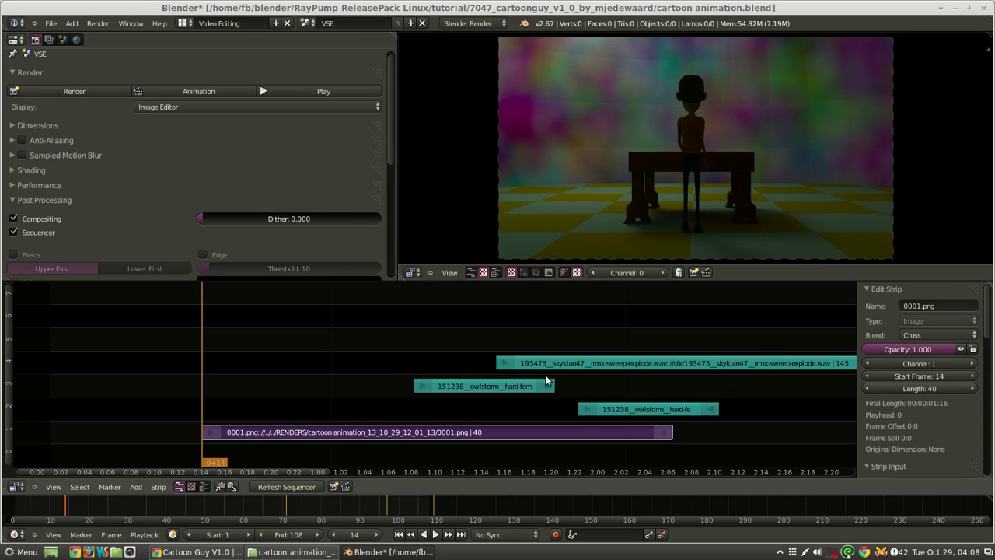
left_click(388, 375)
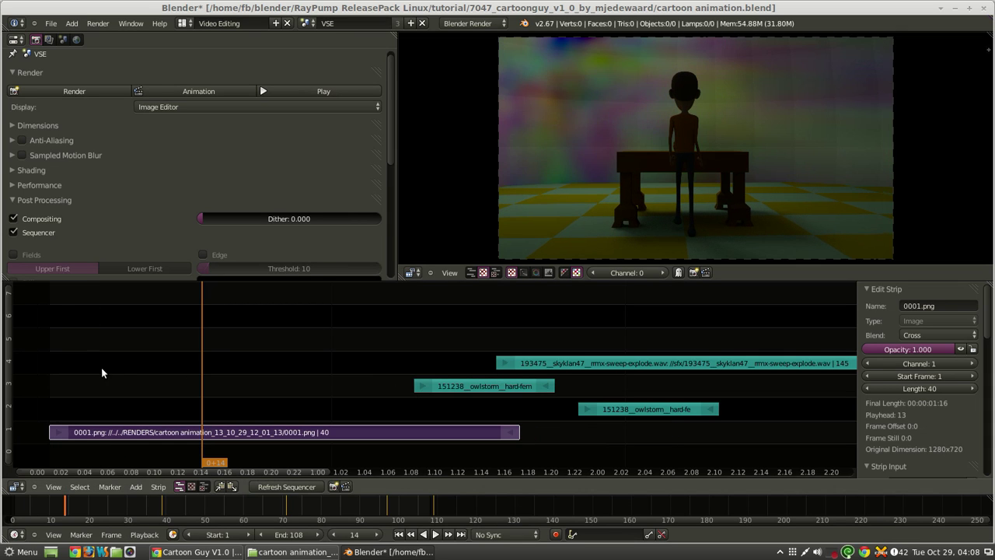
- Play back and scrub the 40-frame strip, previewing frame 1 through about frame 25
left_click(33, 360)
key("alt+a")
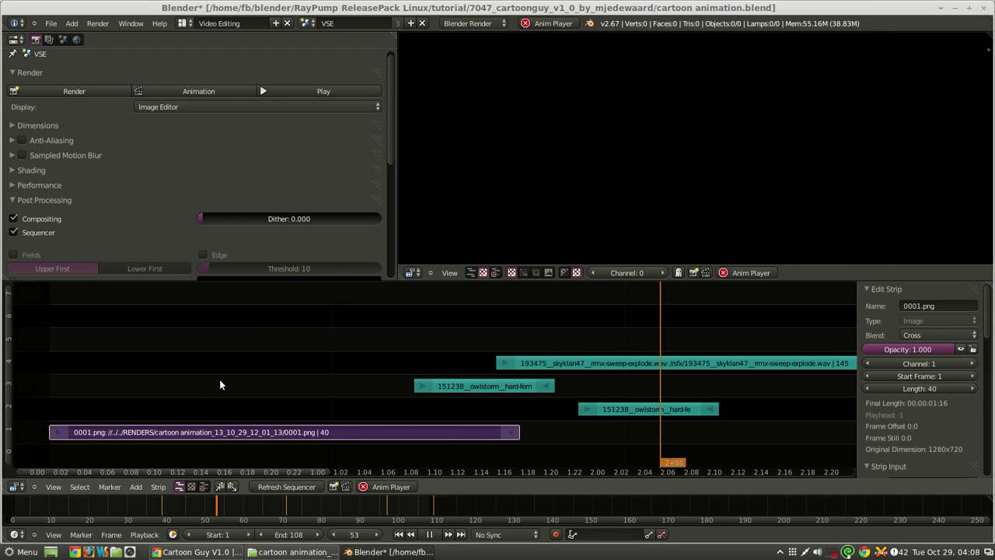
key("alt+a")
left_click_drag(739, 307, 12, 329)
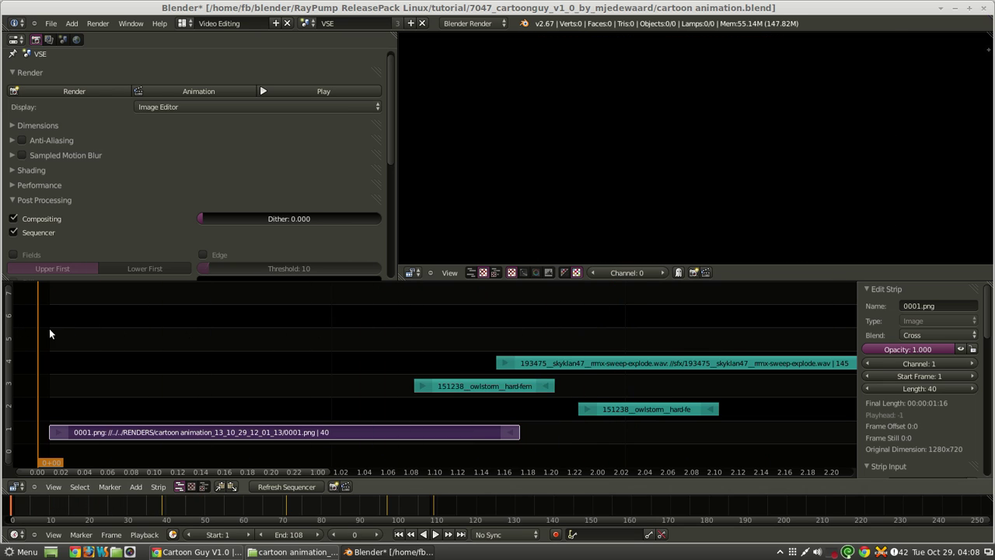
mouse_move(35, 367)
left_mouse_down()
mouse_move(63, 373)
mouse_move(49, 377)
left_mouse_up()
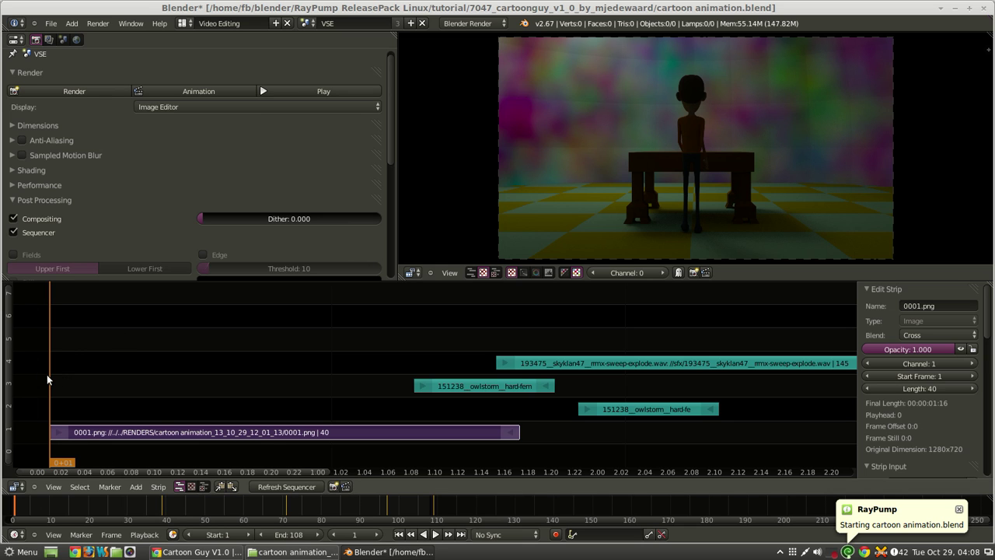
left_click_drag(47, 374, 297, 391)
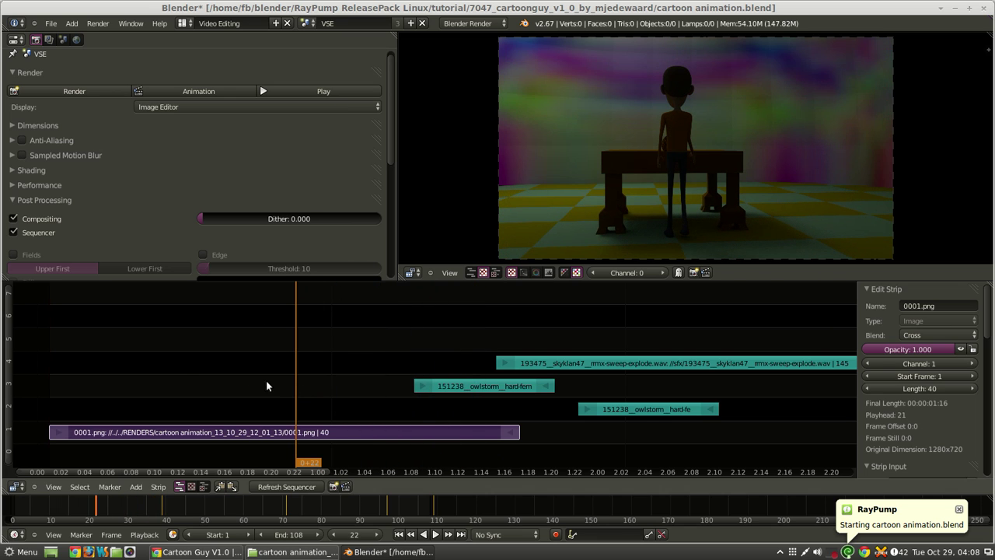
left_click(328, 394)
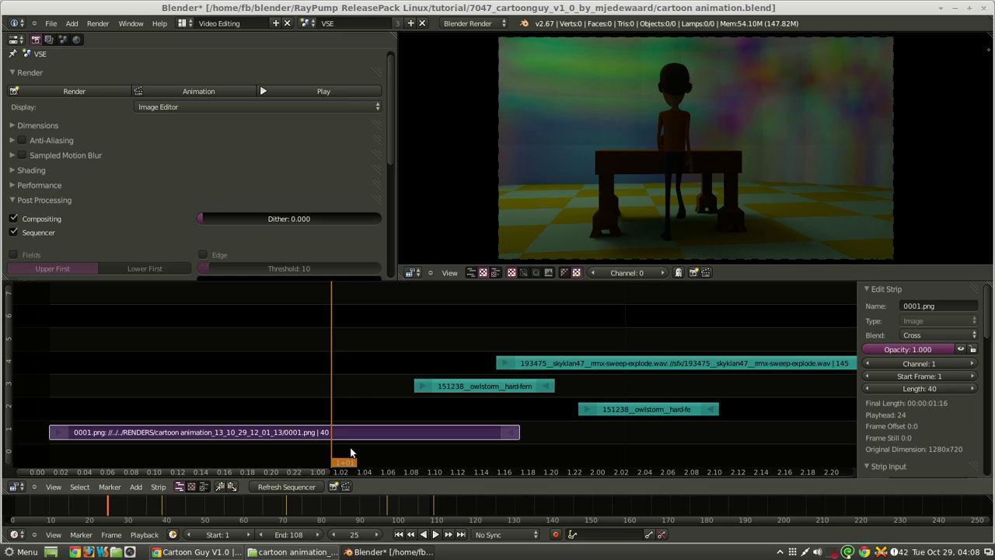
left_click_drag(352, 371, 336, 356)
- Check the render folder, then delete the 40-frame strip and return to the first frame
left_click(292, 552)
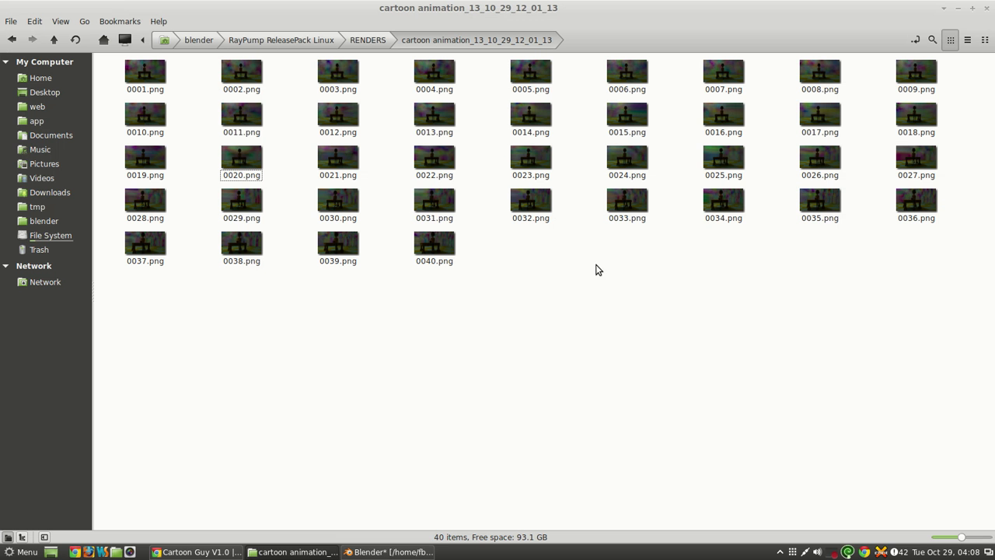
left_click(387, 552)
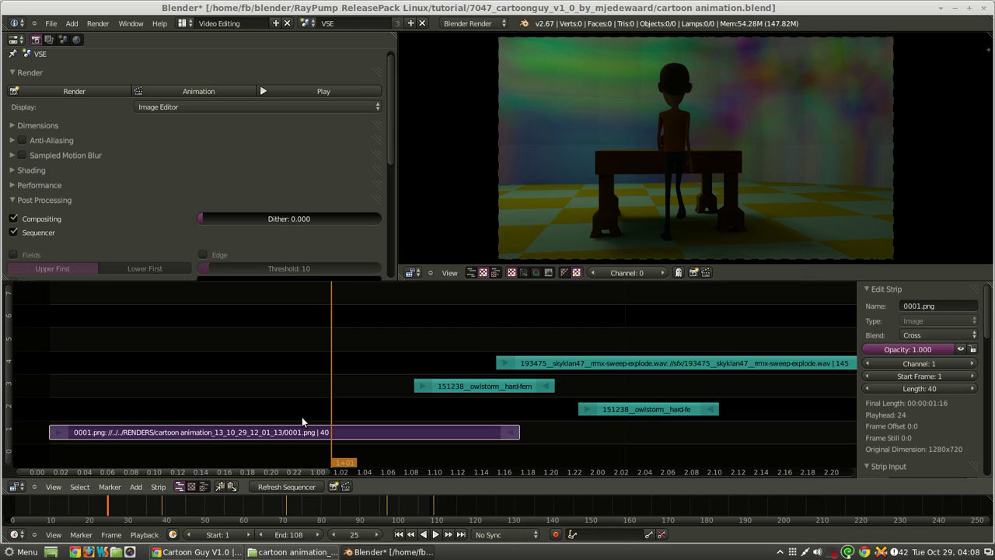
key("x")
left_click(302, 416)
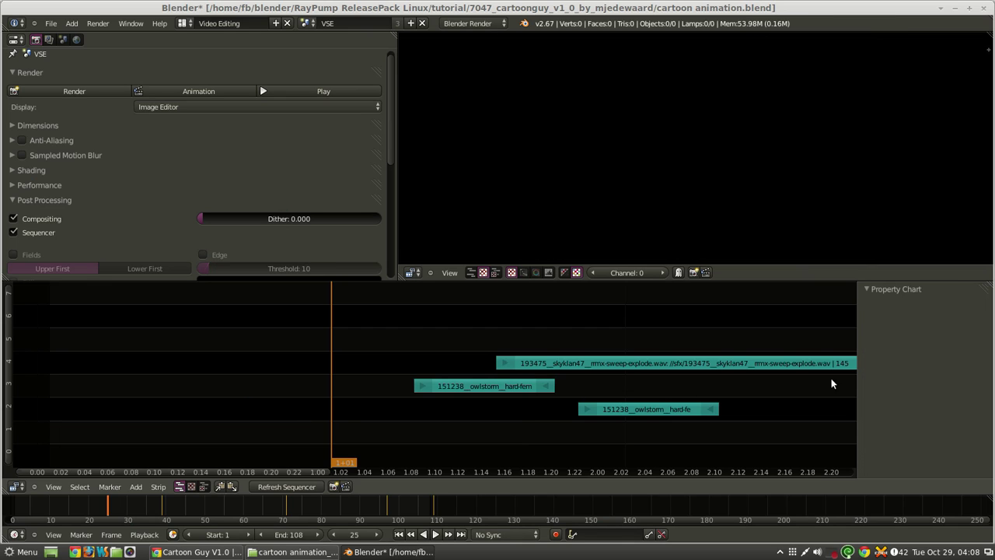
left_click_drag(253, 433, 51, 393)
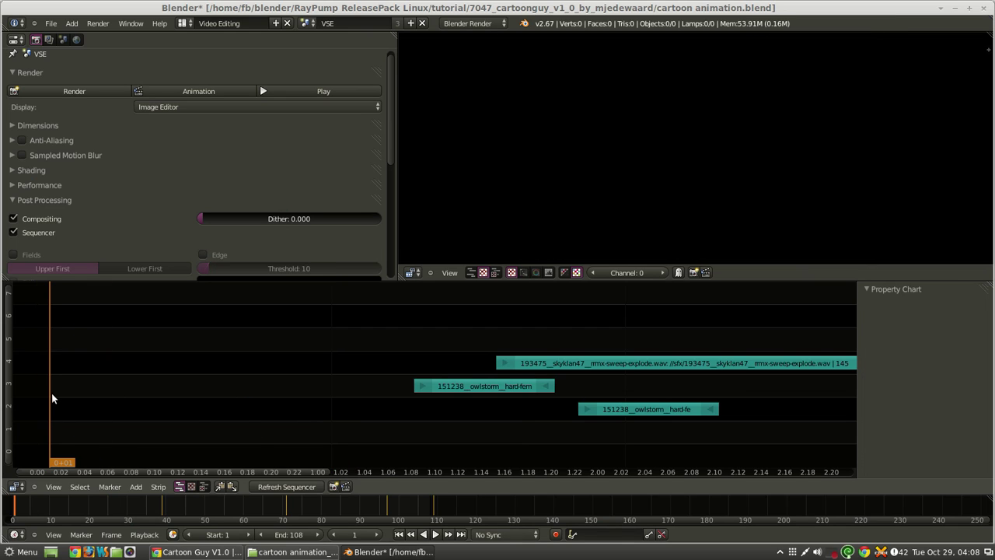
- Add all 96 PNGs from the cartoon animation_13_10_29_11_04_53 folder as one image strip
key("shift+a")
left_click(51, 395)
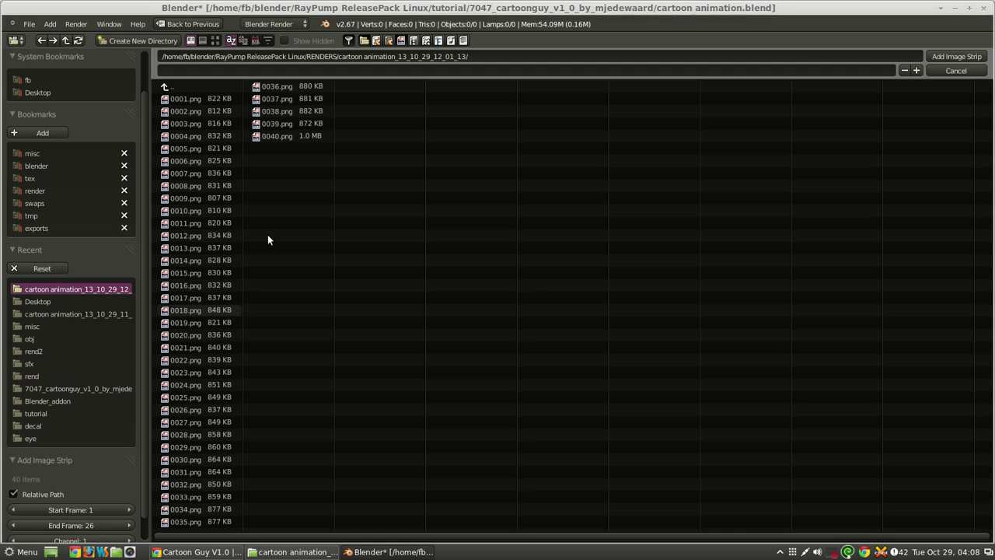
left_click(227, 88)
left_click(246, 125)
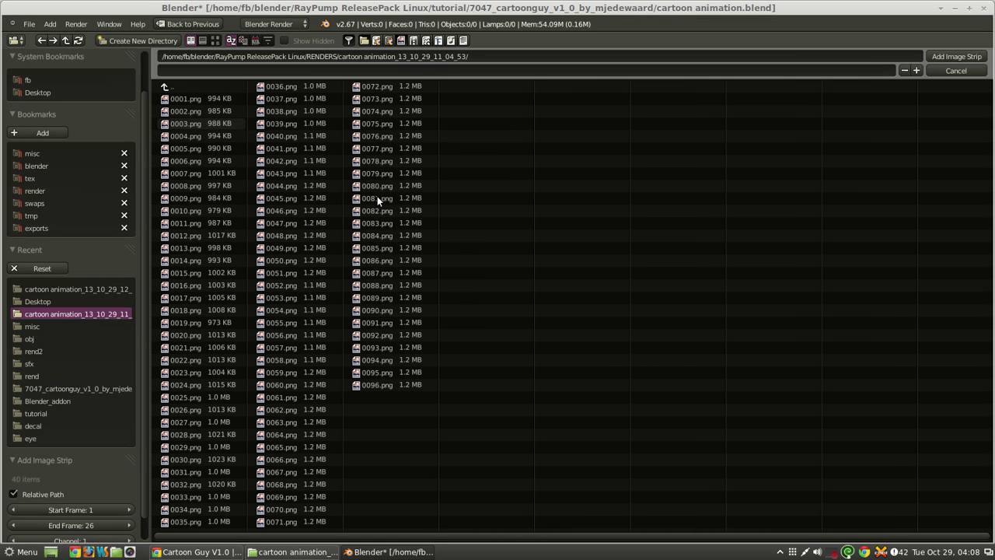
left_click_drag(629, 524, 73, 68)
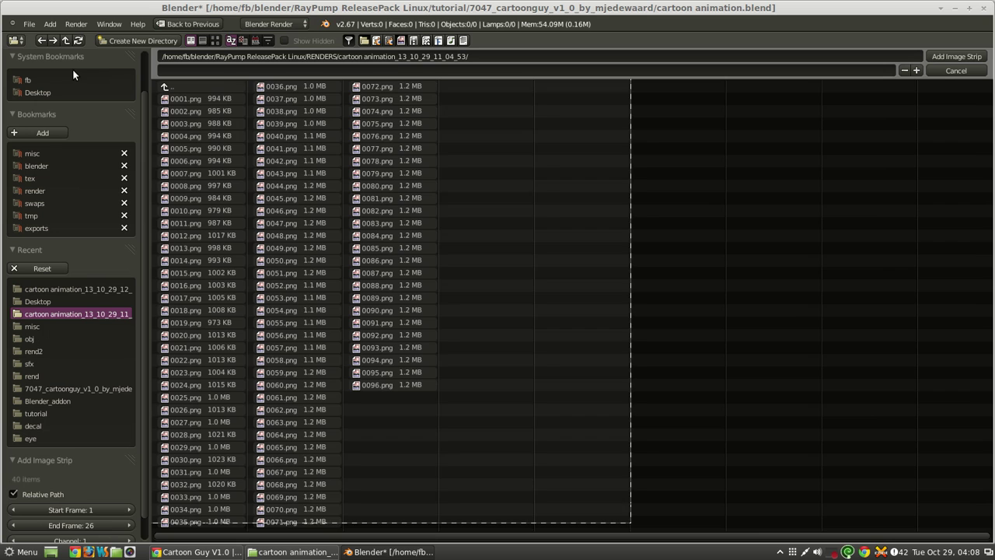
left_click(951, 56)
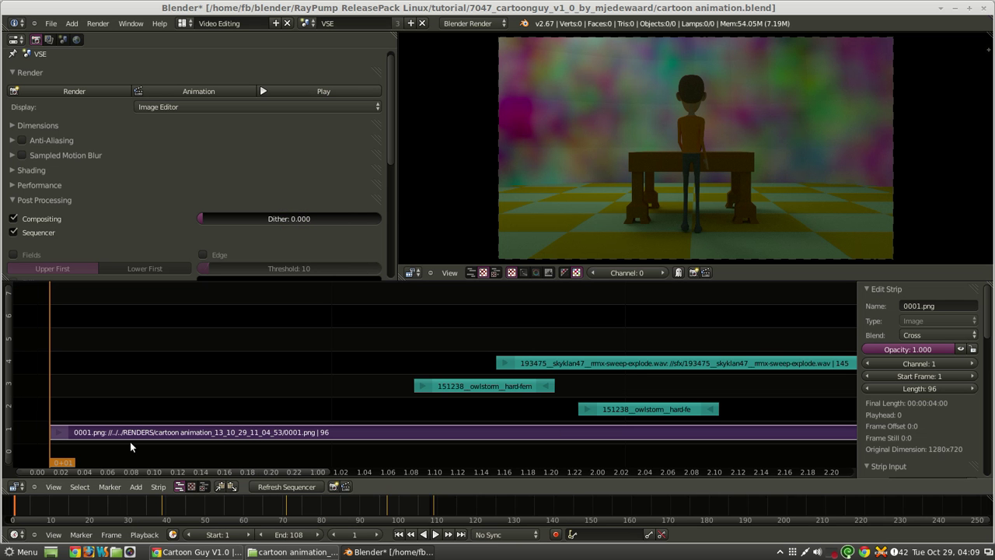
left_click_drag(36, 350, 402, 306)
scroll(40, 270, "down", 5)
scroll(139, 167, "up", 6)
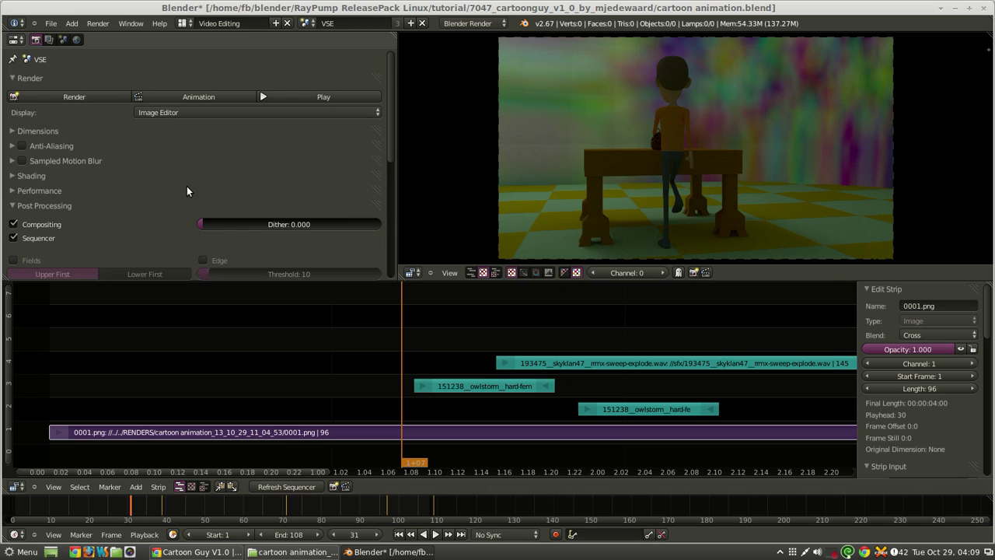
key("shift+F4")
key("shift+F6")
key("shift+F6")
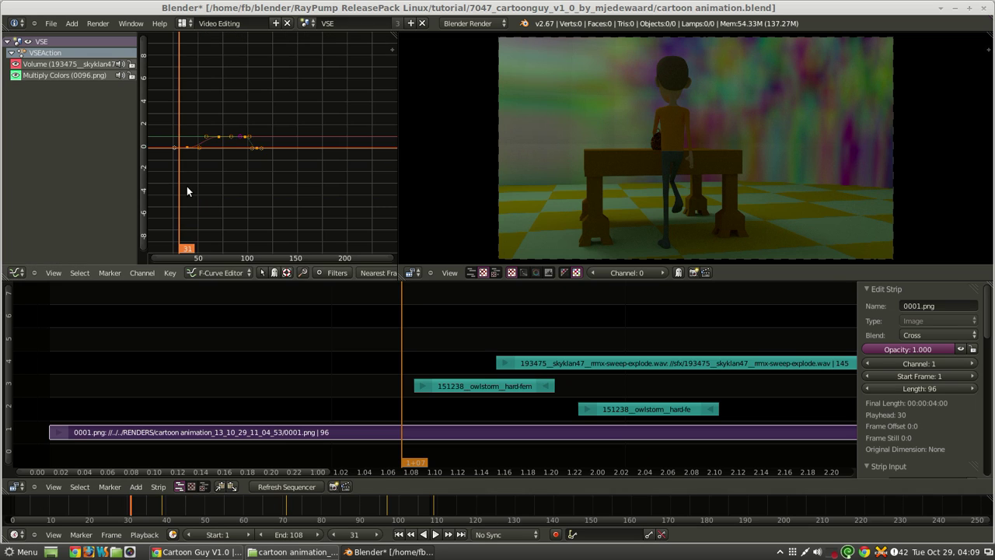
key("shift+F7")
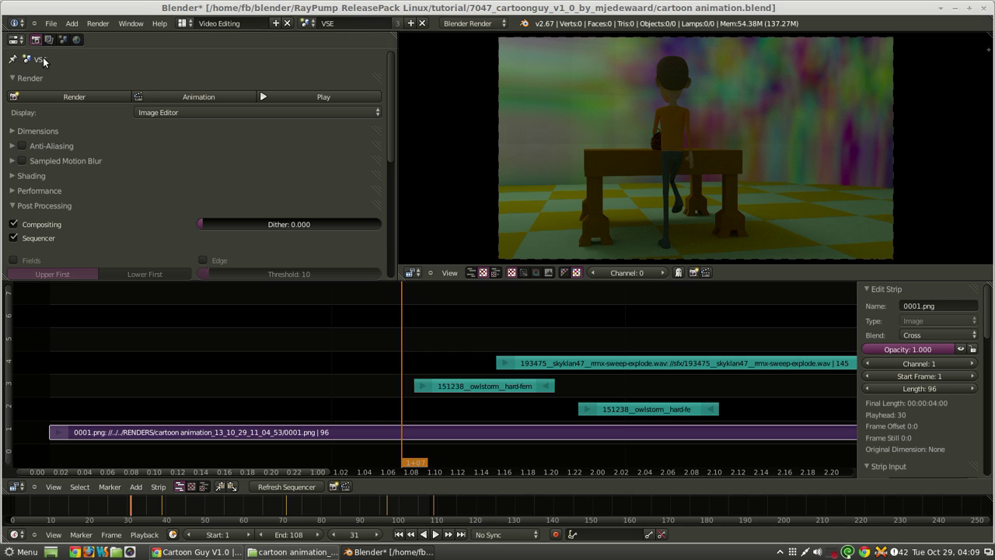
scroll(88, 138, "down", 2)
scroll(52, 162, "down", 2)
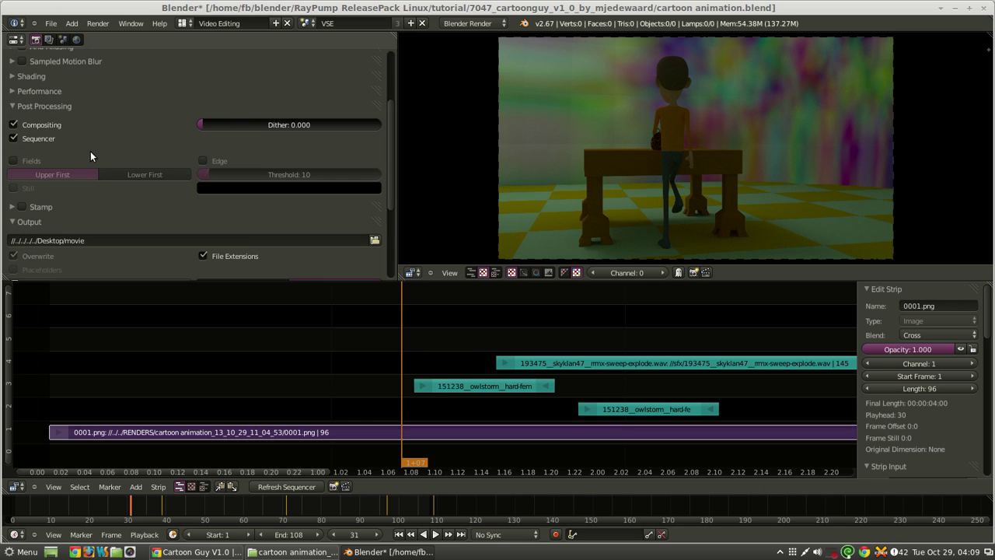
scroll(39, 100, "up", 2)
left_click(37, 81)
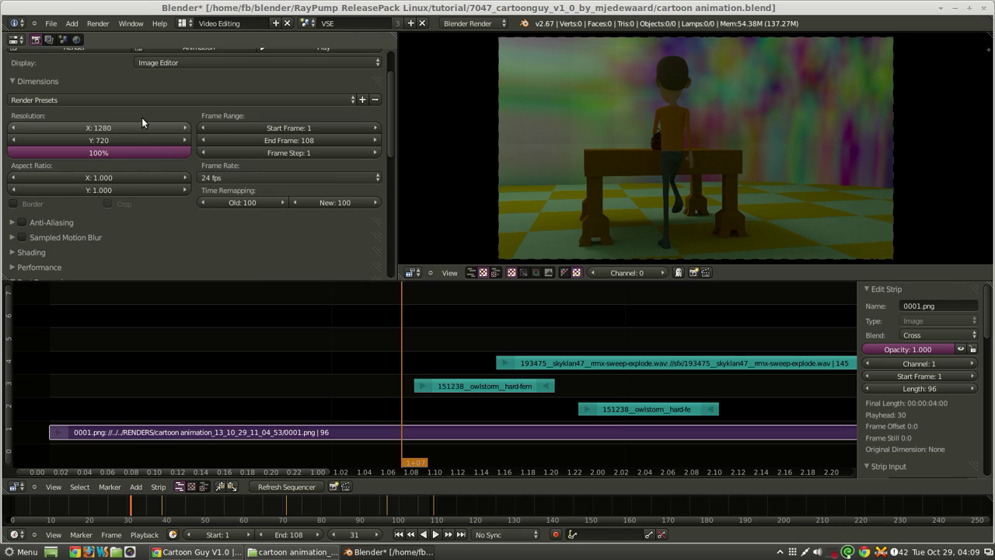
left_click(31, 84)
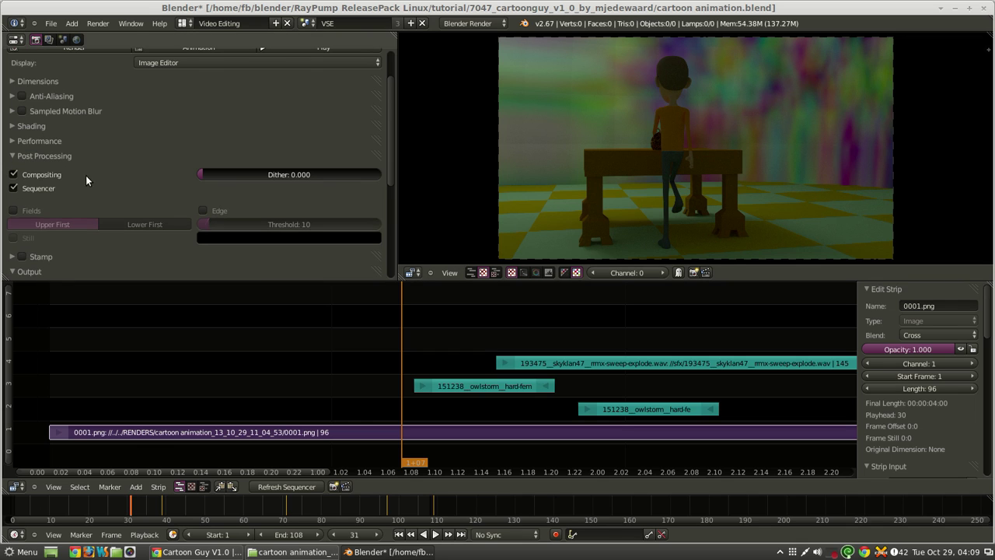
scroll(82, 172, "down", 4)
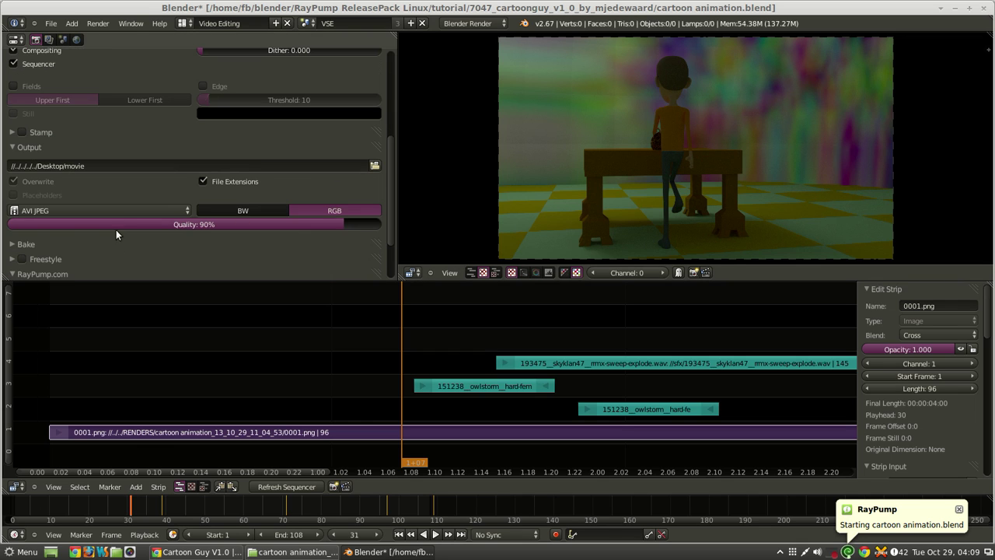
left_click(116, 208)
left_click(144, 166)
left_click(143, 166)
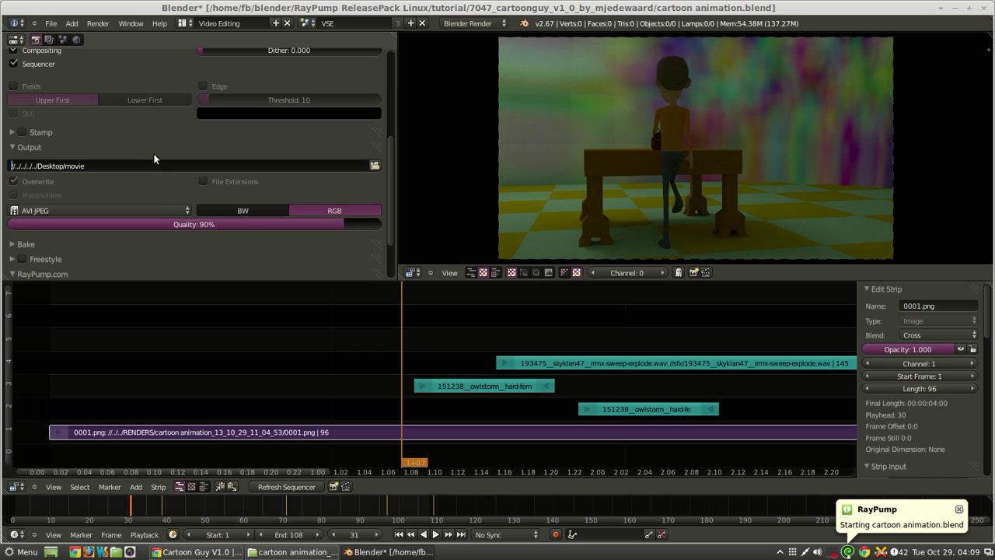
scroll(156, 171, "up", 6)
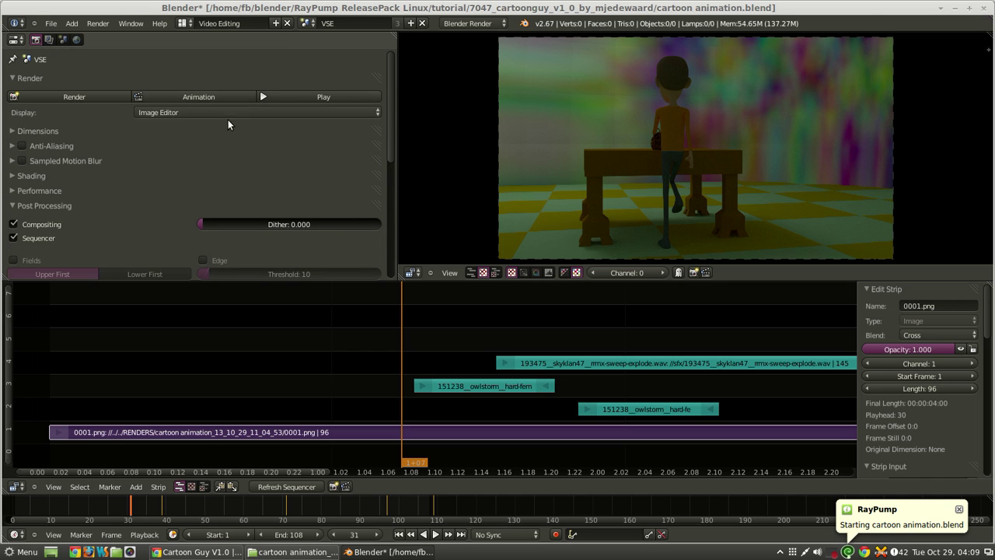
- Render all 108 frames to movie0001-0108.avi, then show the desktop
left_click(220, 100)
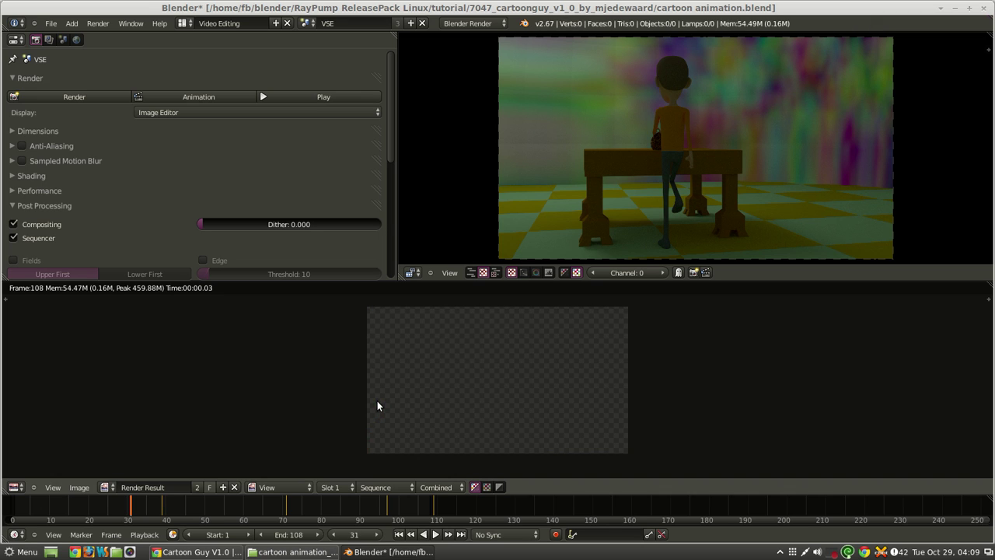
key("super+d")
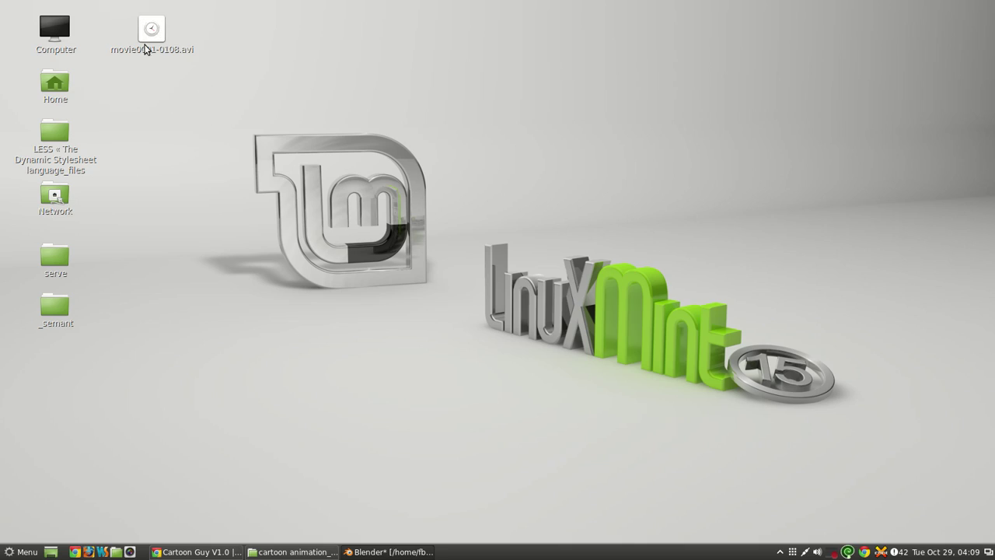
- Play movie0001-0108.avi from the desktop in Videos, close the player, and return to Blender
left_click(152, 36)
double_click(152, 33)
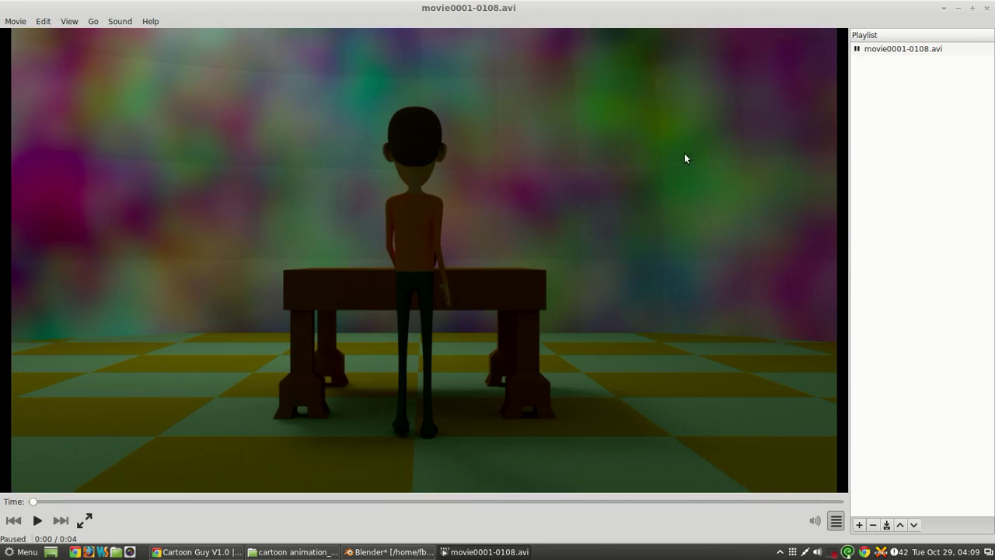
left_click(985, 9)
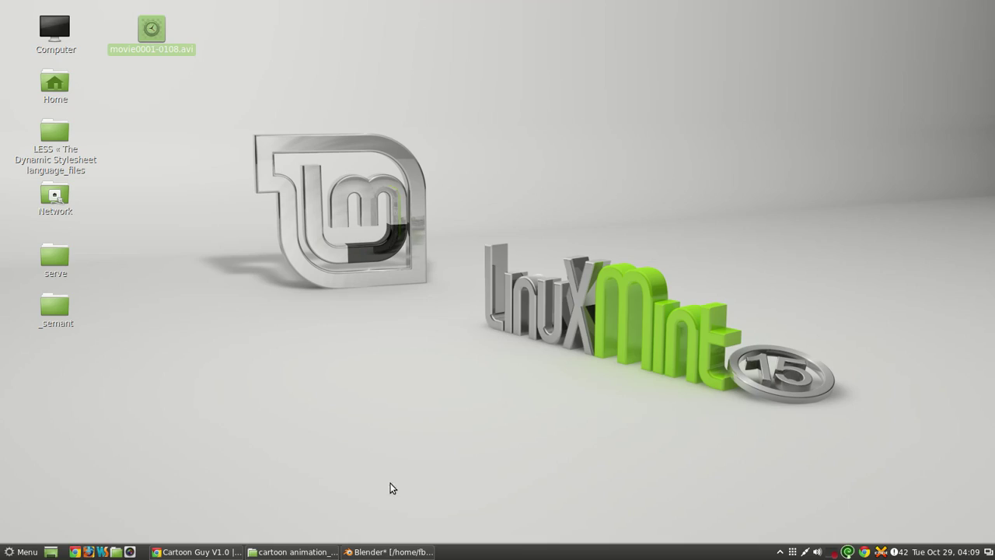
left_click(389, 551)
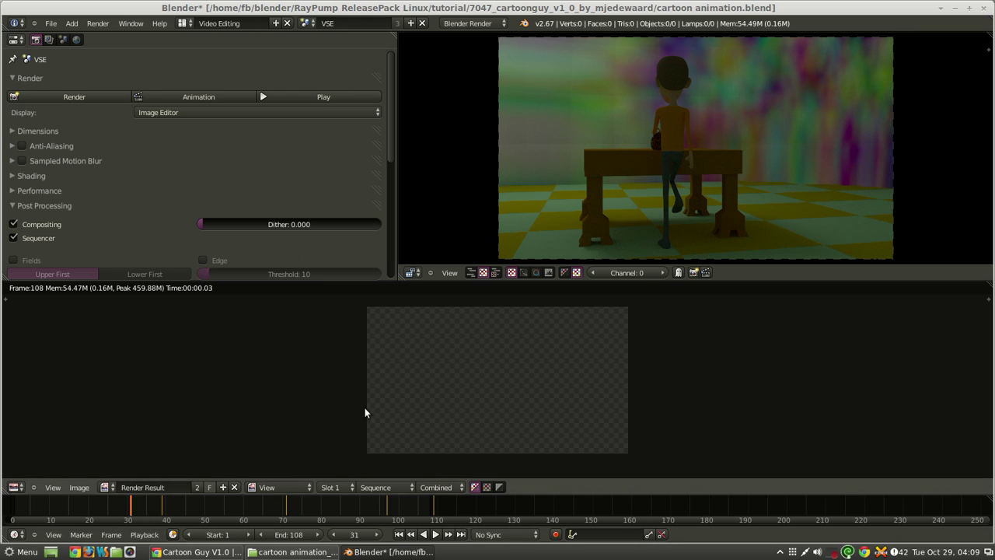